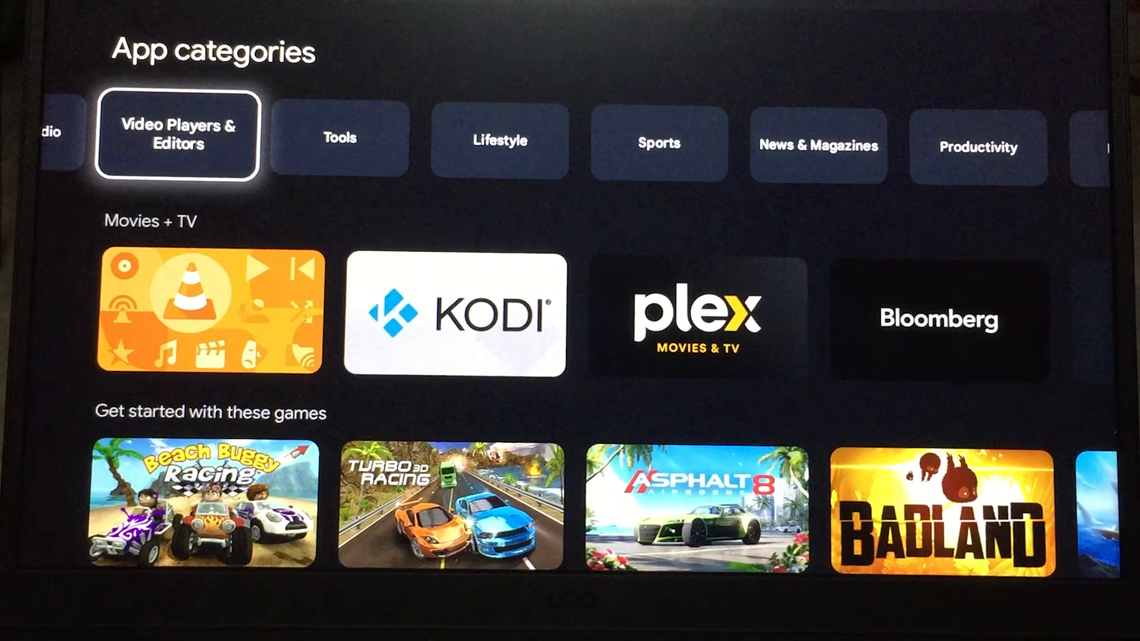
# - Open the Sports app category and look through its popular apps as far as DAZN
pyautogui.press('Right')
pyautogui.press('Right')
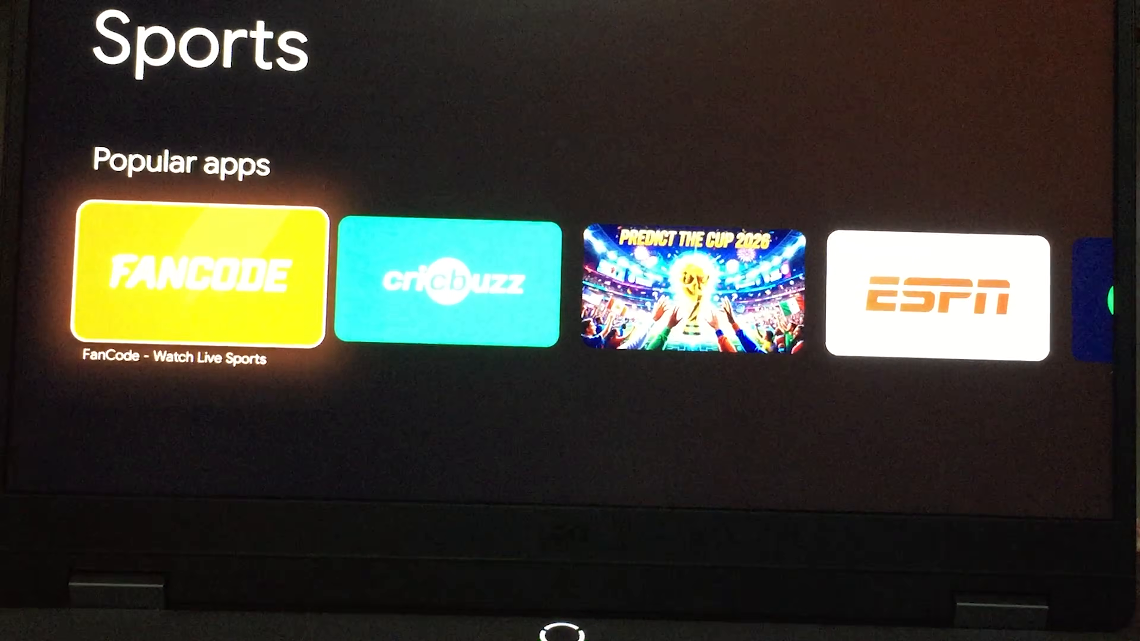
pyautogui.press('Right')
pyautogui.press('Right')
pyautogui.press('Right')
pyautogui.press('Right')
pyautogui.press('Right')
pyautogui.press('Right')
pyautogui.press('Right')
pyautogui.press('Right')
pyautogui.press('Right')
pyautogui.press('Right')
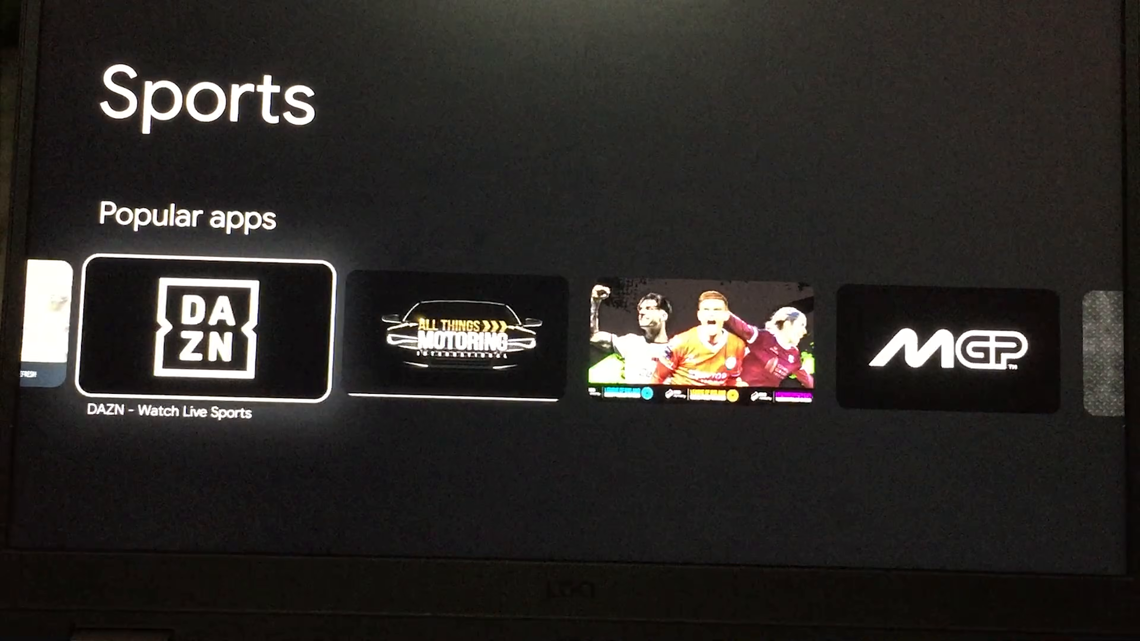
# - Leave the Sports category and look through the installed apps in the Your apps row
pyautogui.press('Escape')
pyautogui.press('Down')
pyautogui.press('Down')
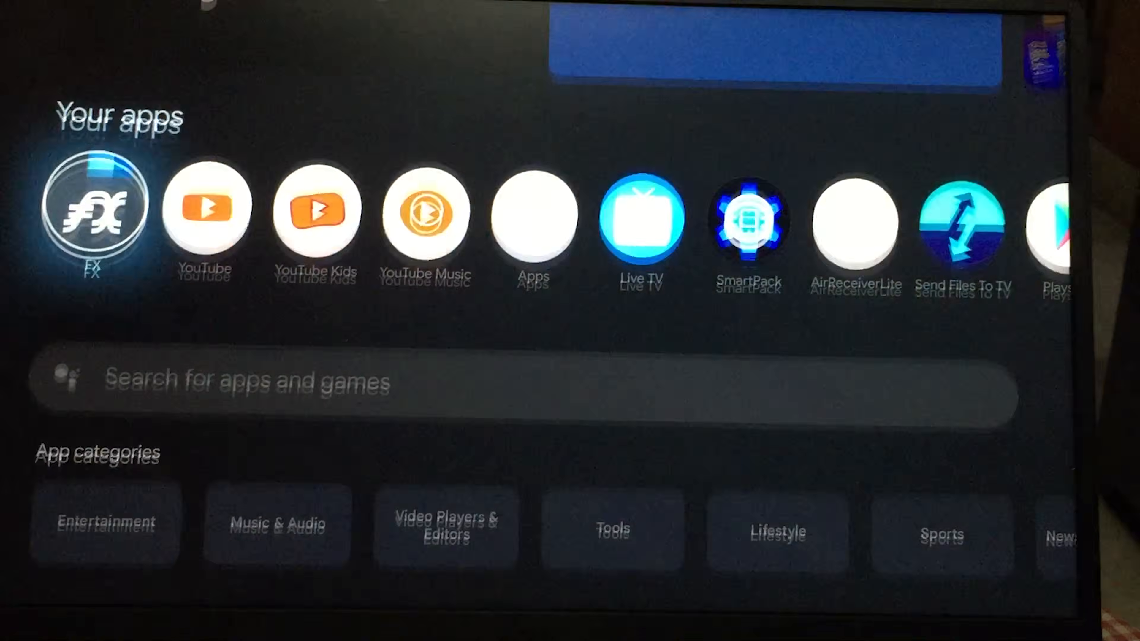
pyautogui.press('Right')
pyautogui.press('Right')
pyautogui.press('Right')
pyautogui.press('Right')
pyautogui.press('Right')
pyautogui.press('Right')
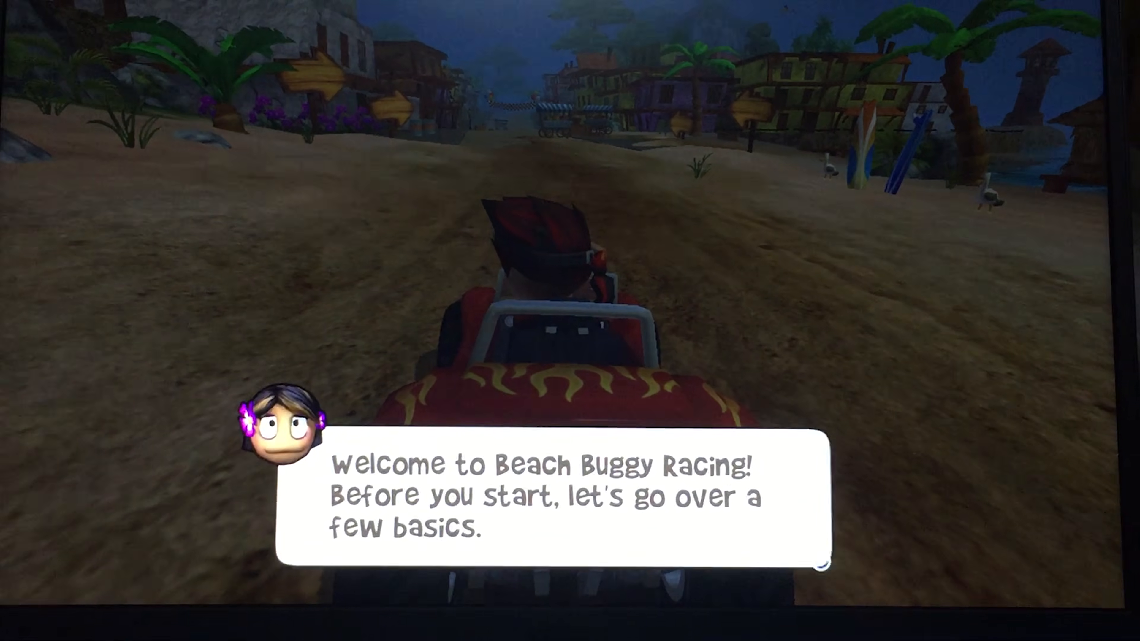
pyautogui.press('Return')
pyautogui.press('Return')
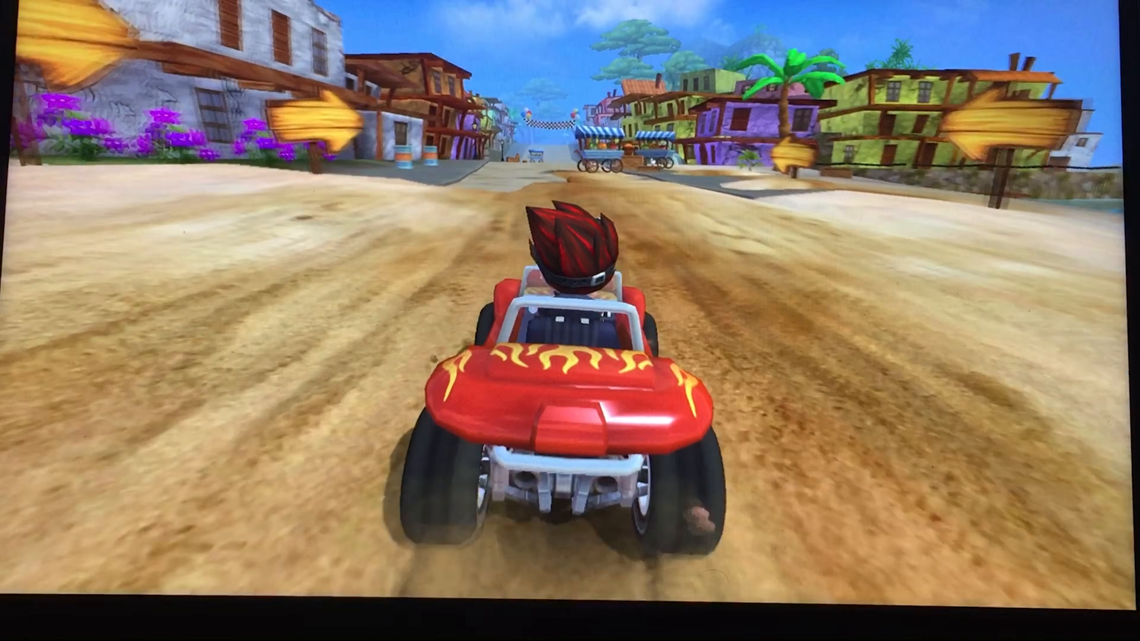
pyautogui.press('Right')
pyautogui.press('Left')
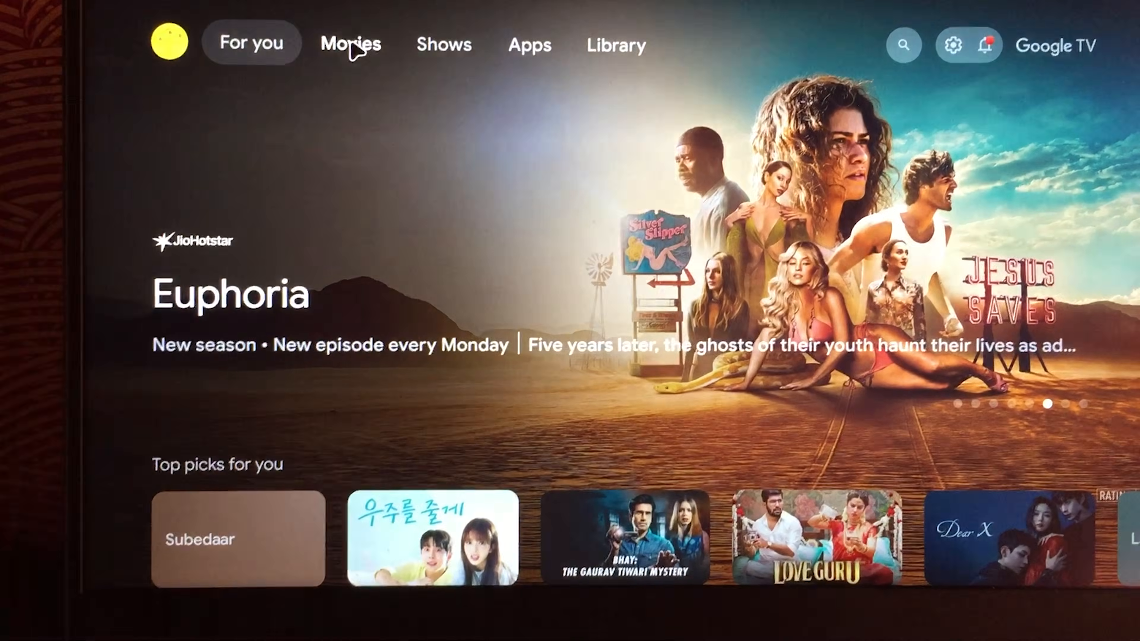
pyautogui.scroll(-2, 387, 265)
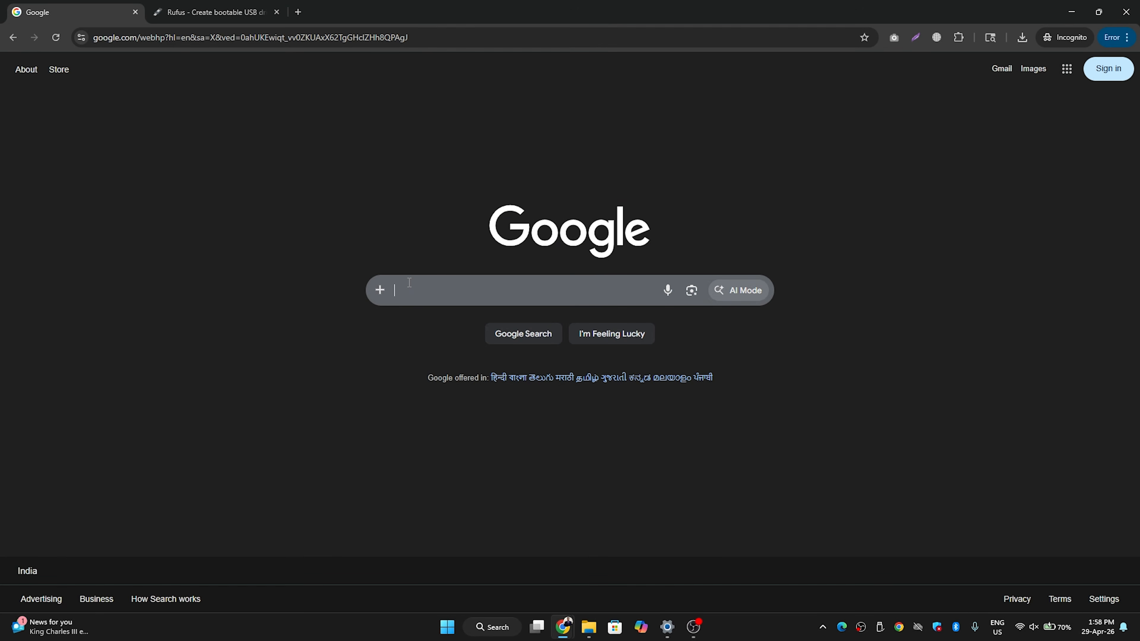
# - Search Google for "rufus download" and open the official Rufus website from the results
pyautogui.click(409, 283)
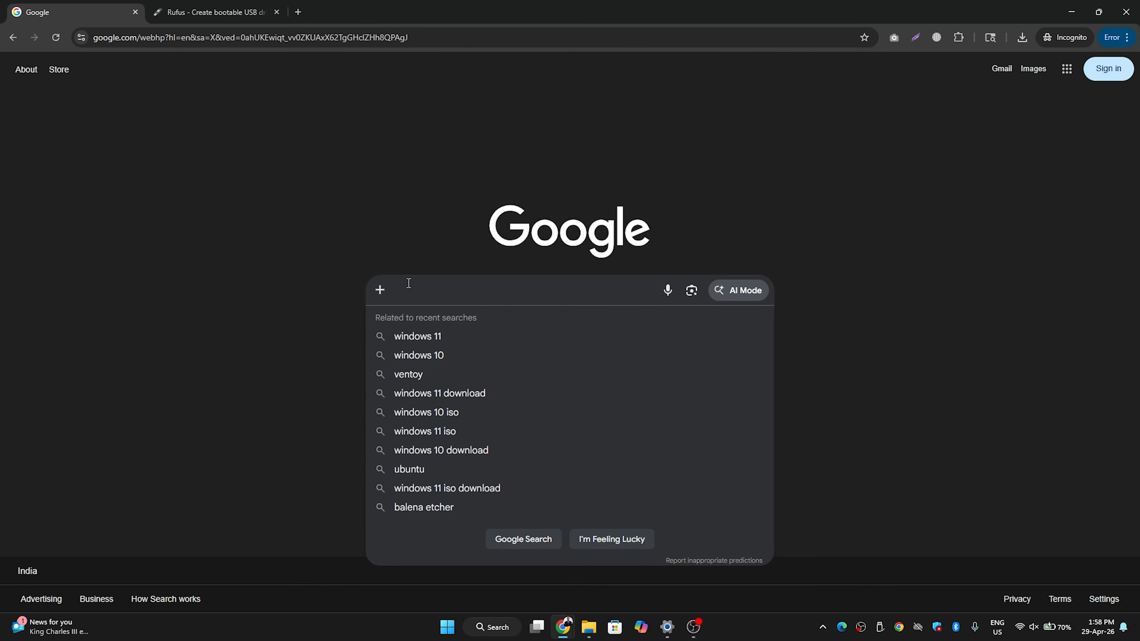
pyautogui.write('rufus')
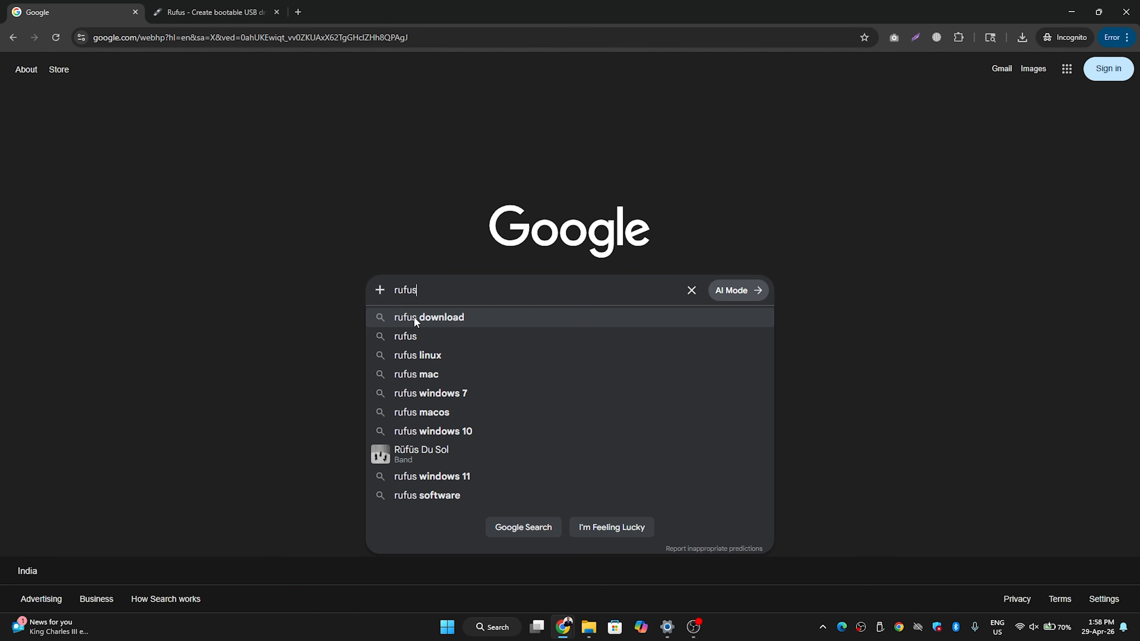
pyautogui.click(413, 317)
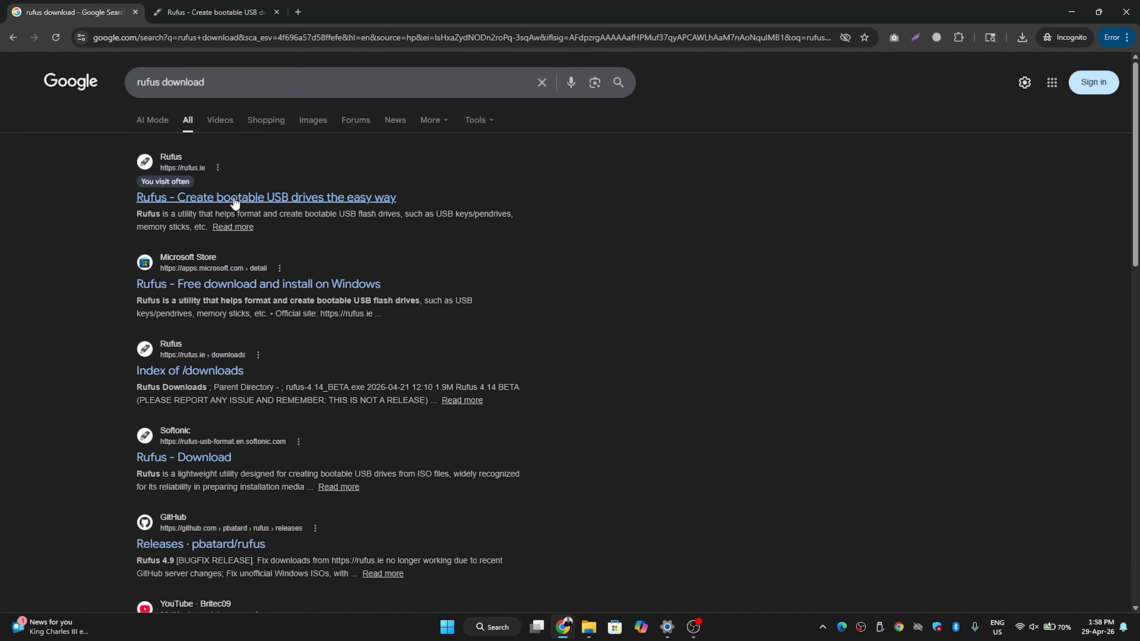
pyautogui.click(231, 198)
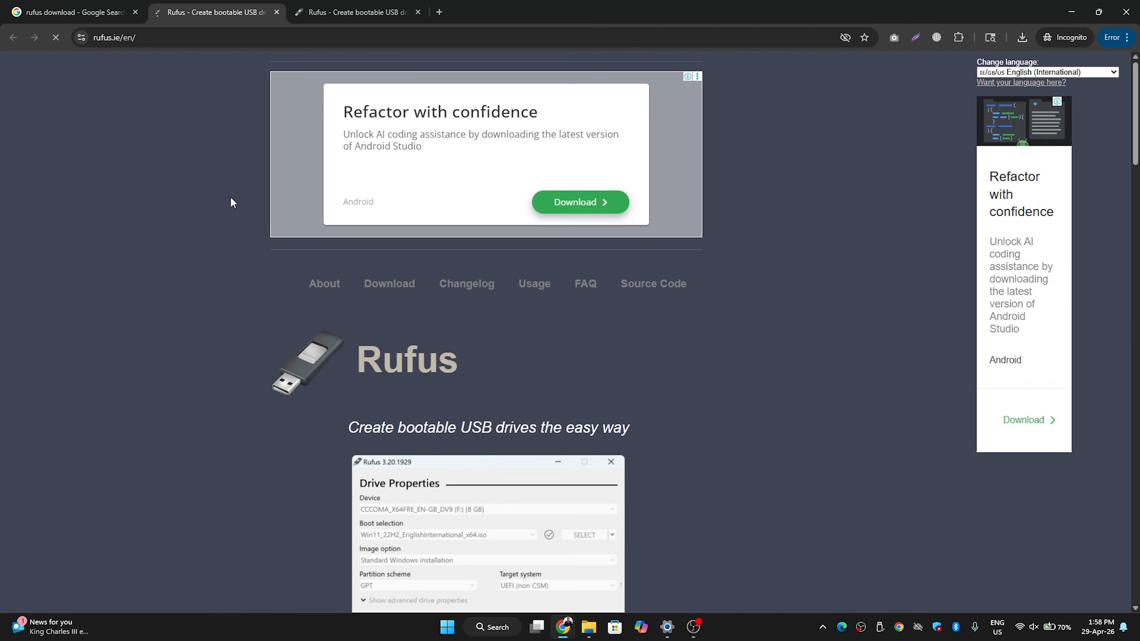
# - Try to download the standard Windows x64 build rufus-4.13.exe from the latest releases
pyautogui.scroll(-10, 260, 399)
pyautogui.scroll(-3, 262, 404)
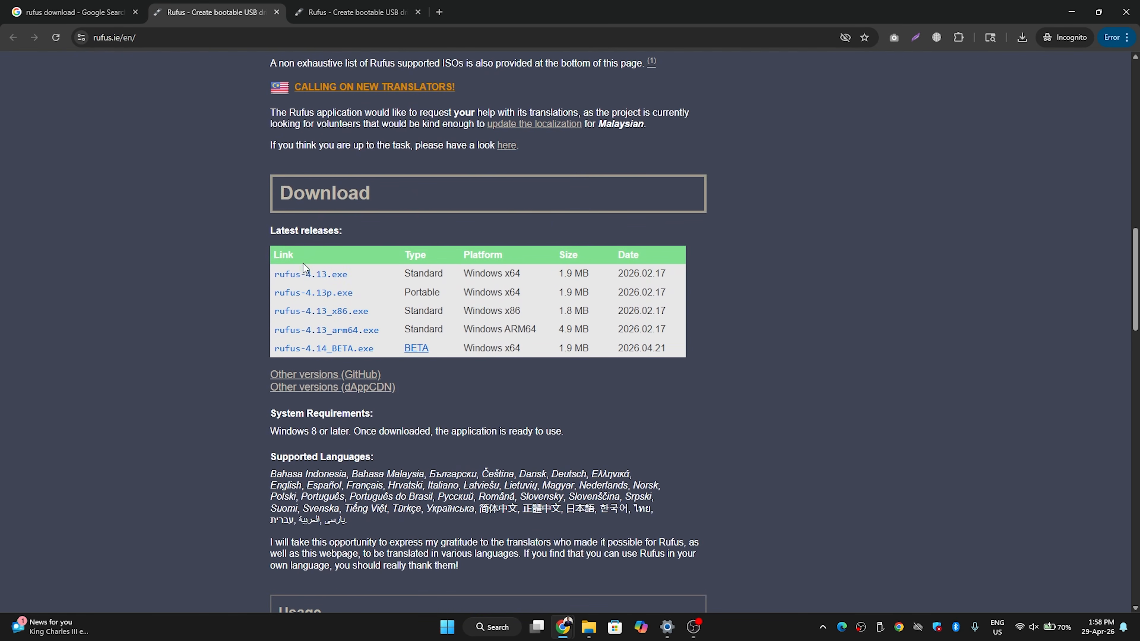
pyautogui.click(315, 280)
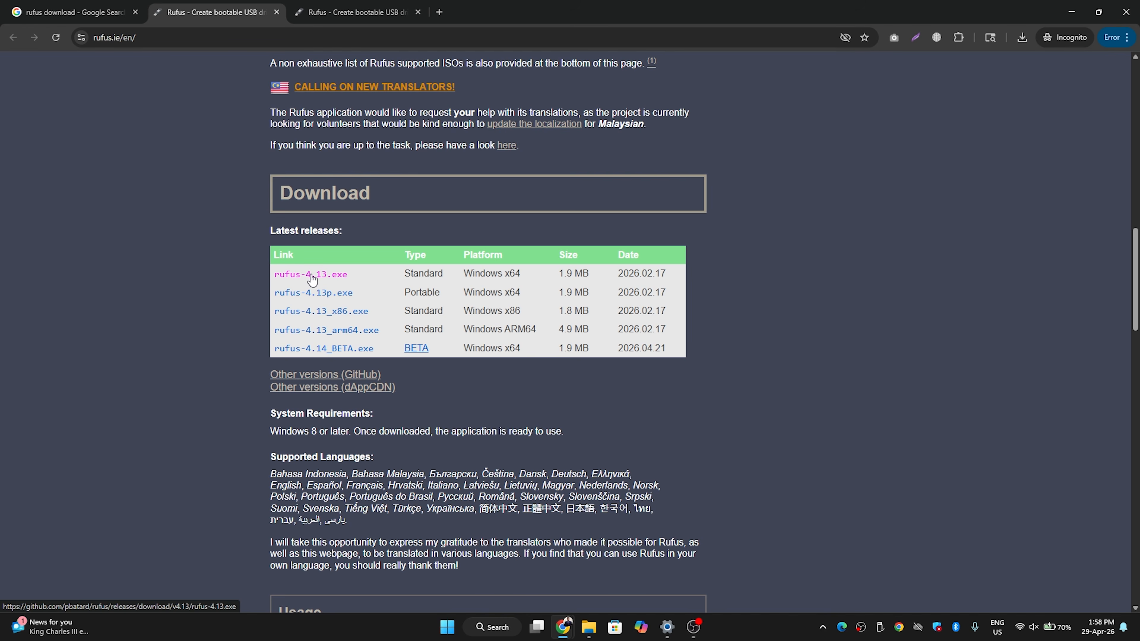
pyautogui.click(313, 278)
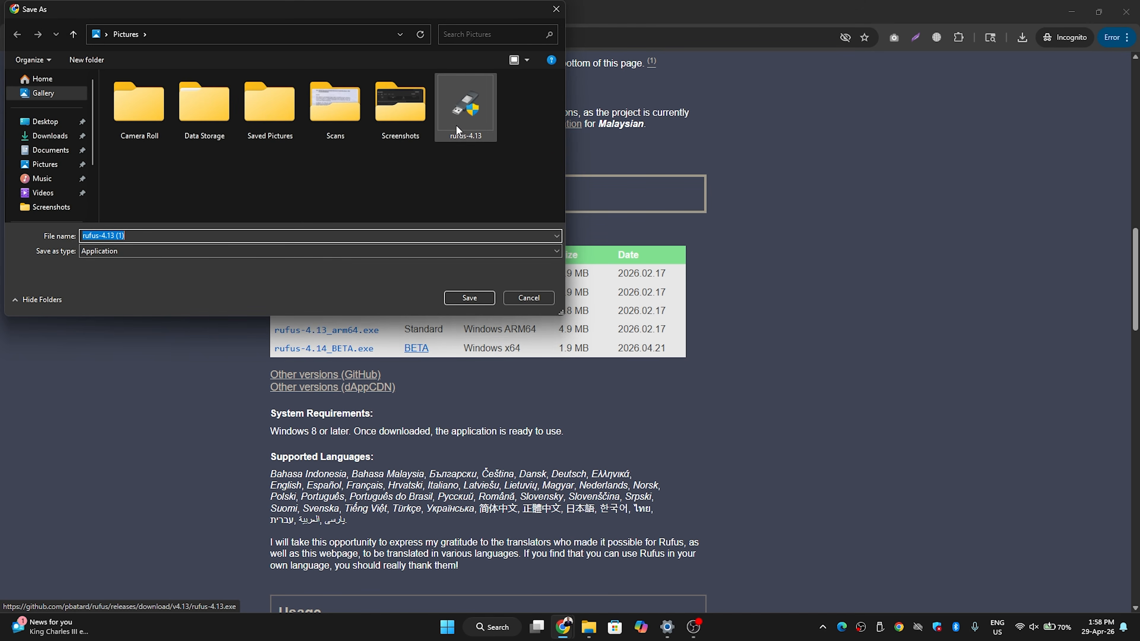
pyautogui.click(530, 299)
# - Launch rufus-4.13 from the Pictures folder in File Explorer and minimize the browser and folder windows
pyautogui.moveTo(592, 633)
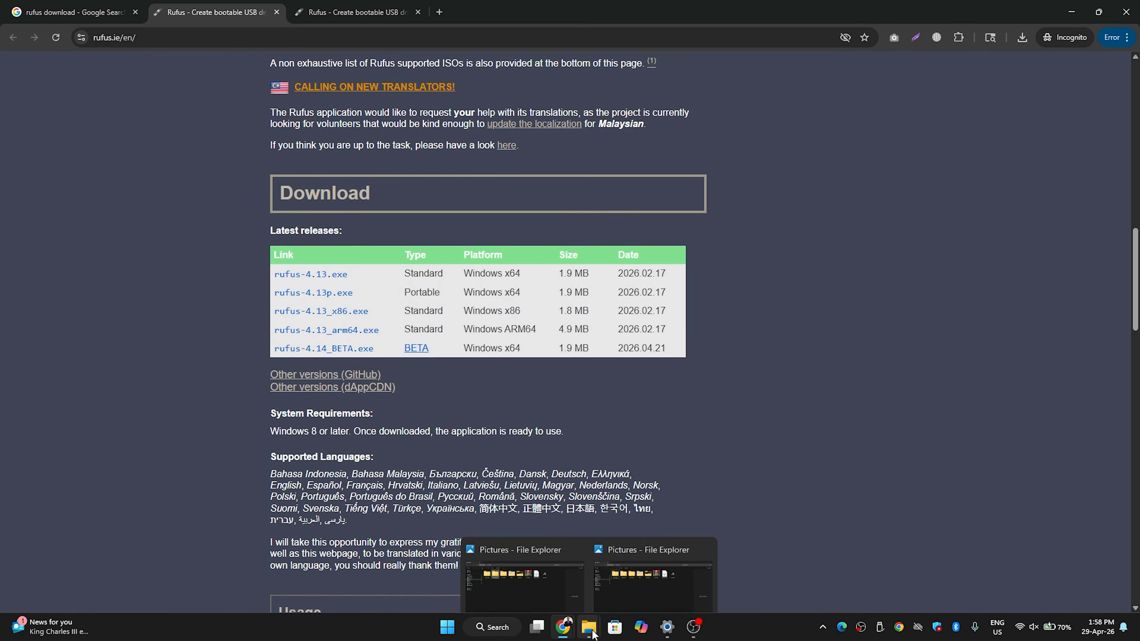
pyautogui.click(520, 556)
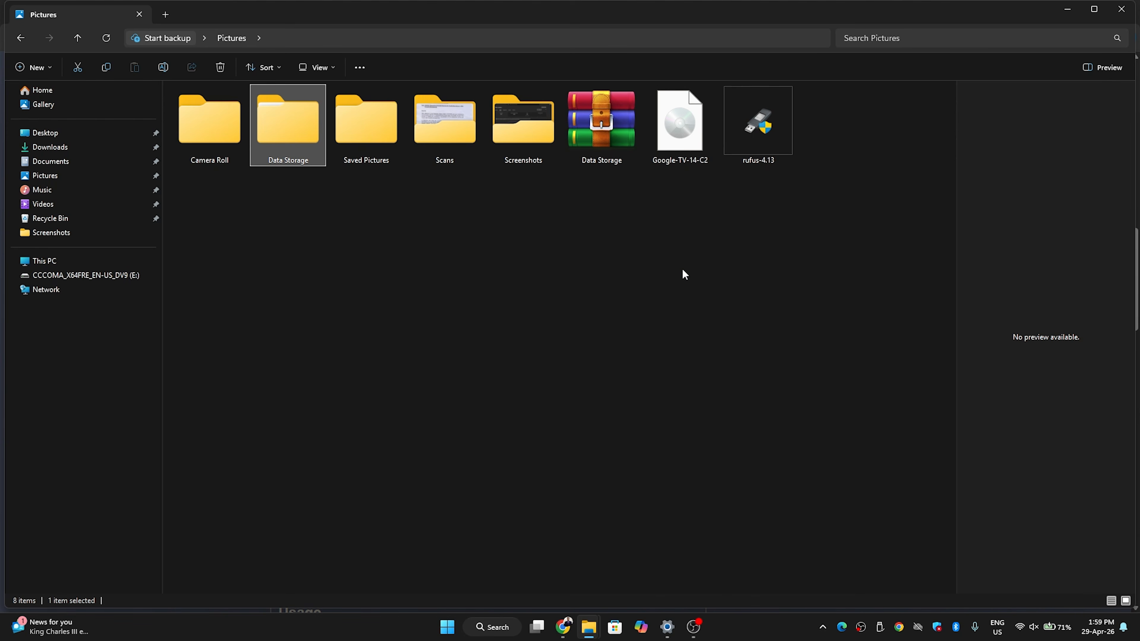
pyautogui.doubleClick(756, 126)
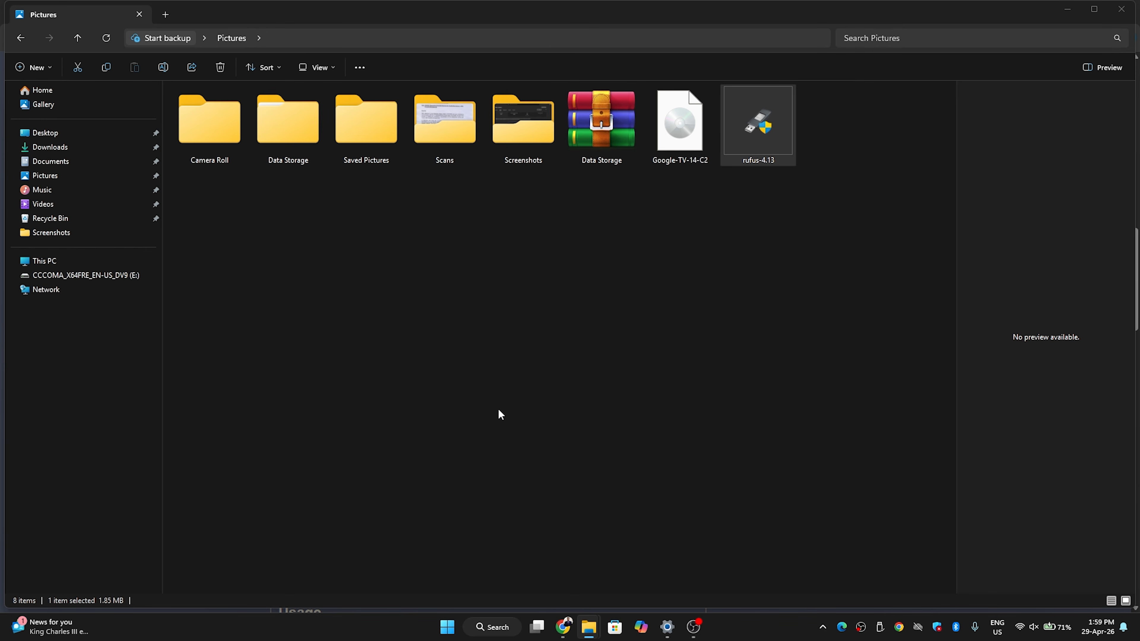
pyautogui.hotkey('alt', 'Tab')
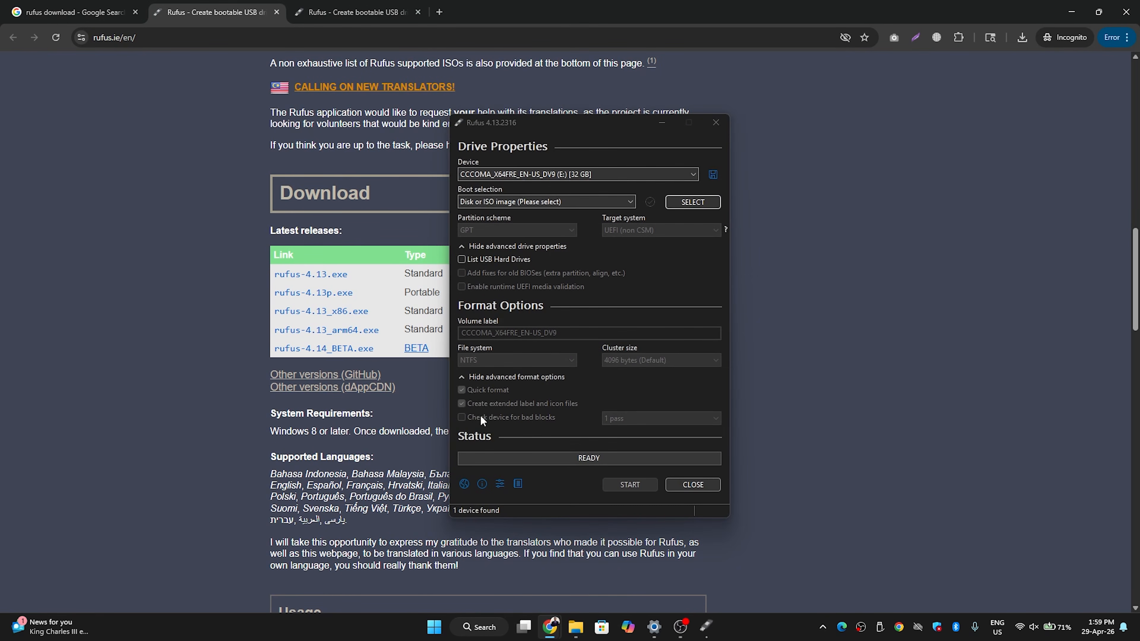
pyautogui.click(1072, 11)
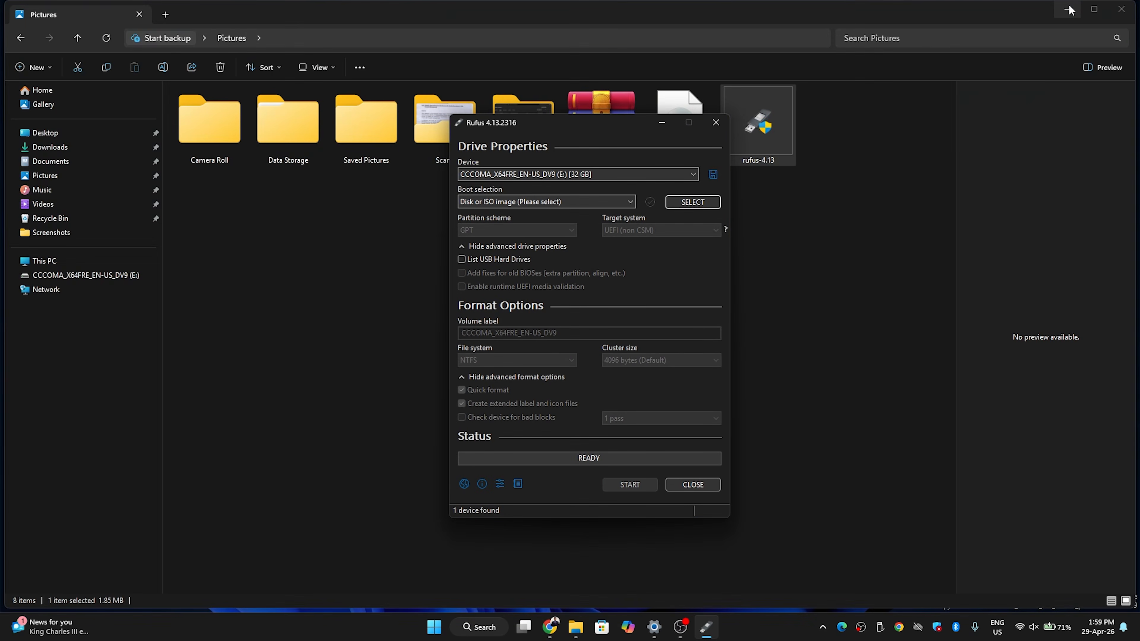
pyautogui.click(1072, 11)
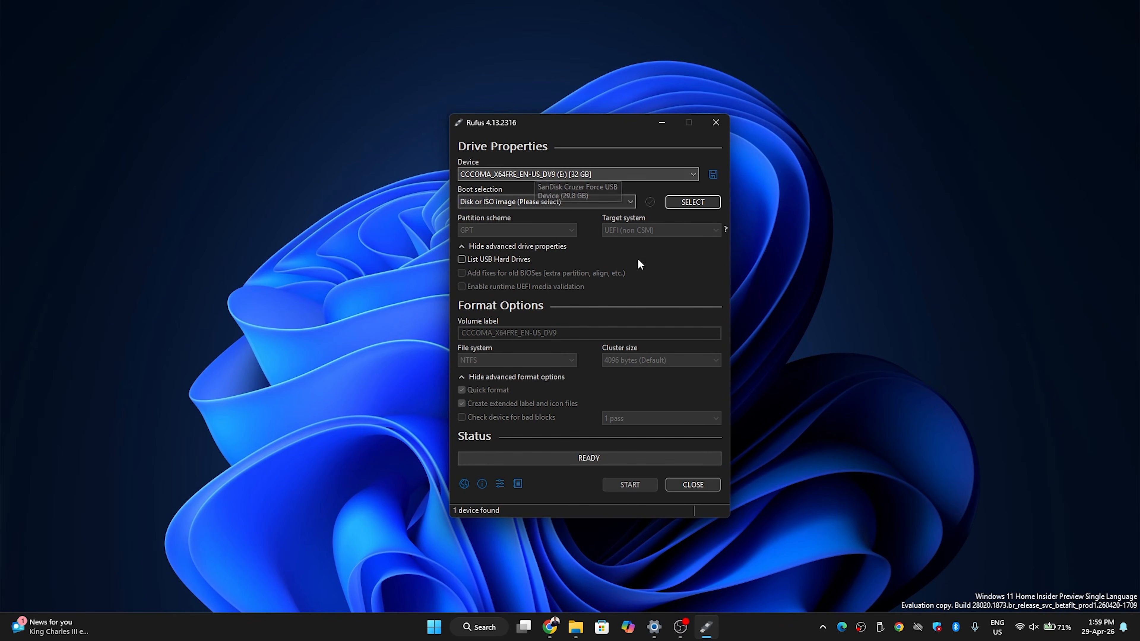
# - Load Google-TV-14-C2.iso from the Pictures folder as the boot image
pyautogui.click(690, 204)
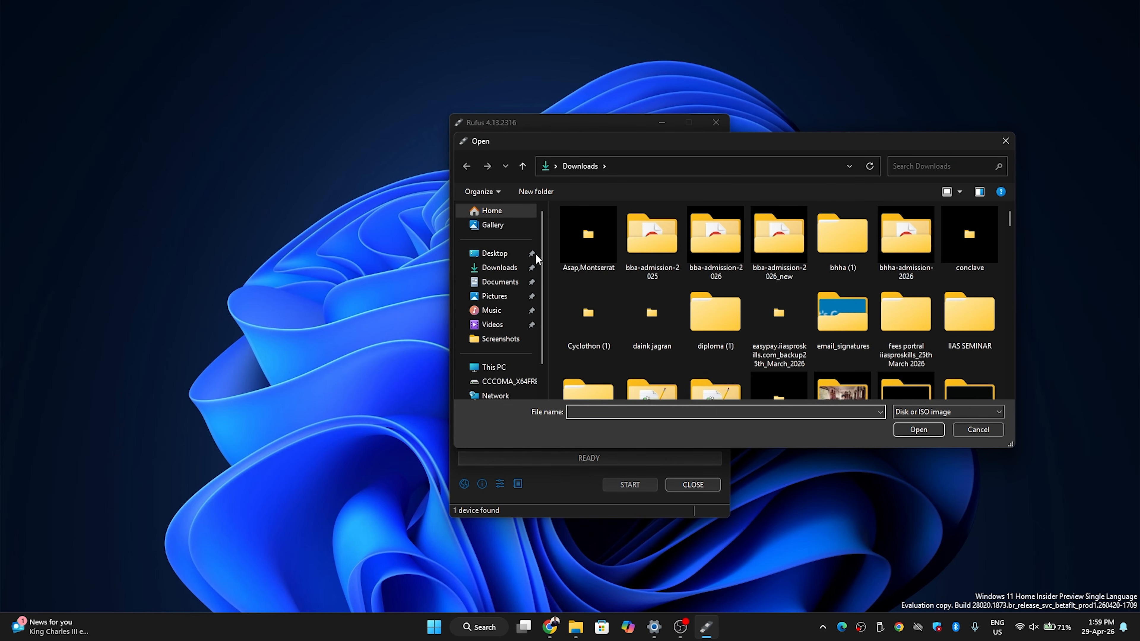
pyautogui.click(496, 297)
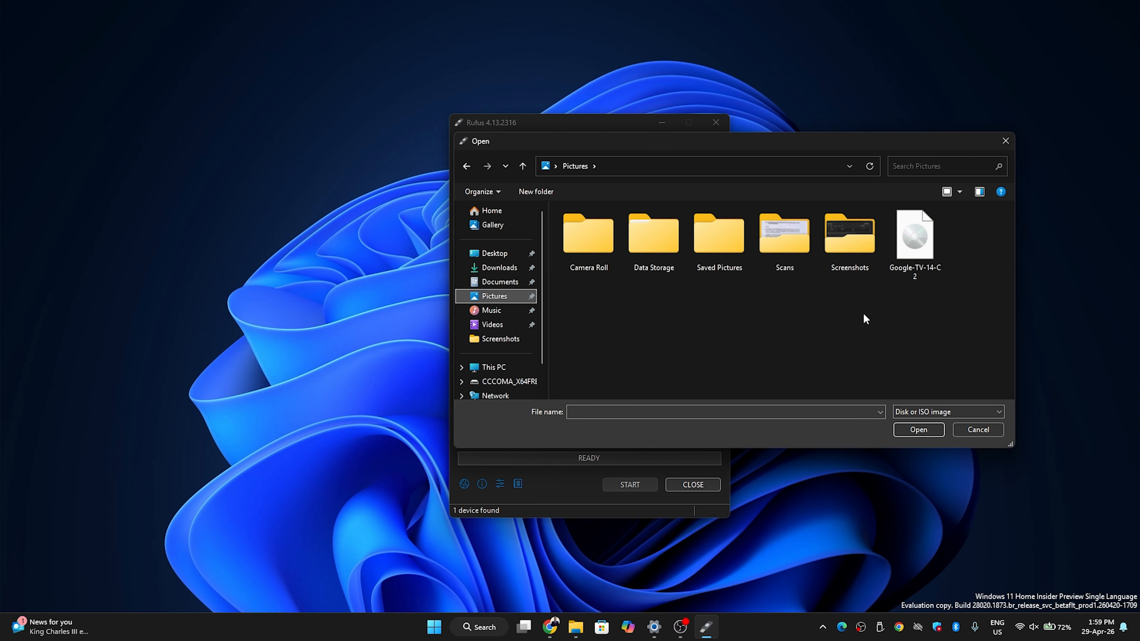
pyautogui.click(912, 243)
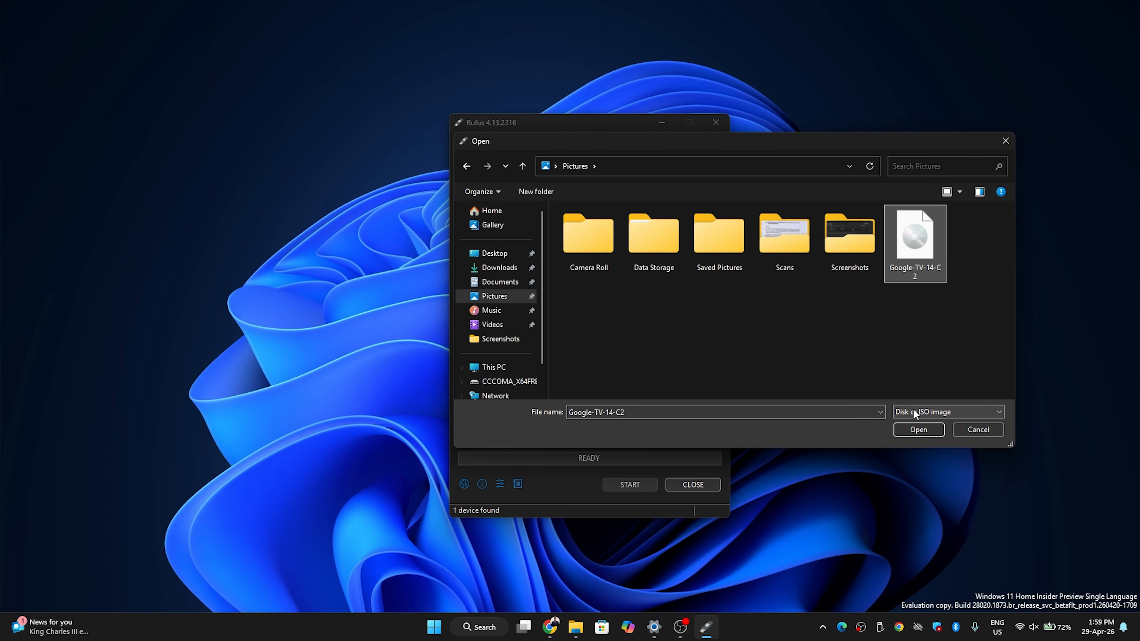
pyautogui.click(909, 430)
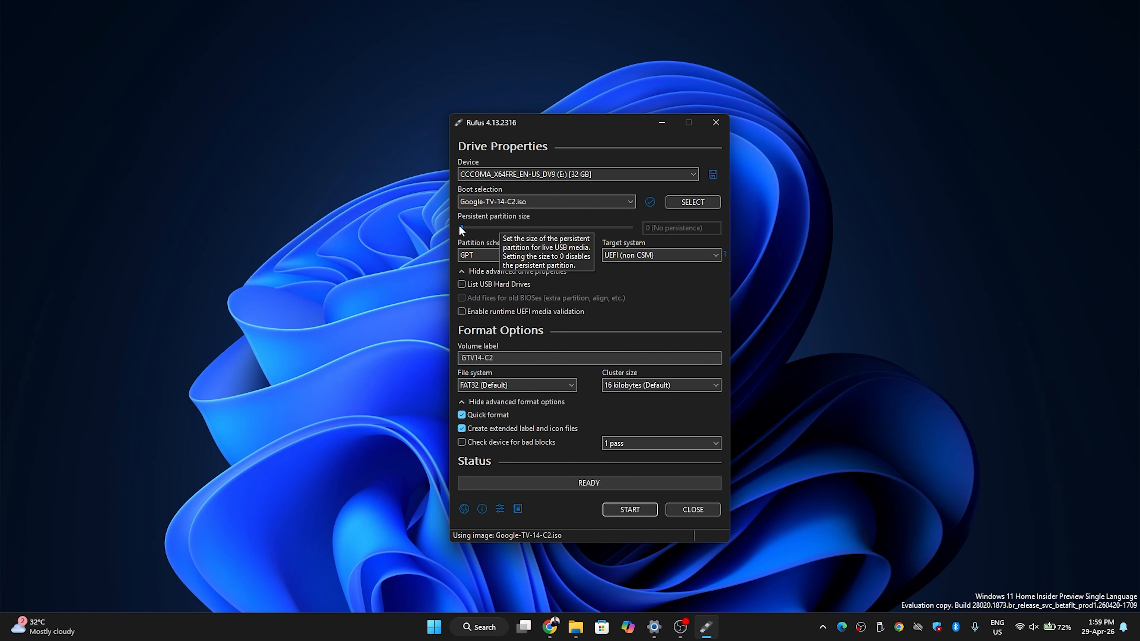
# - Set the persistent partition size to the 27 GB maximum and the partition scheme to MBR
pyautogui.moveTo(462, 228); pyautogui.dragTo(628, 229)
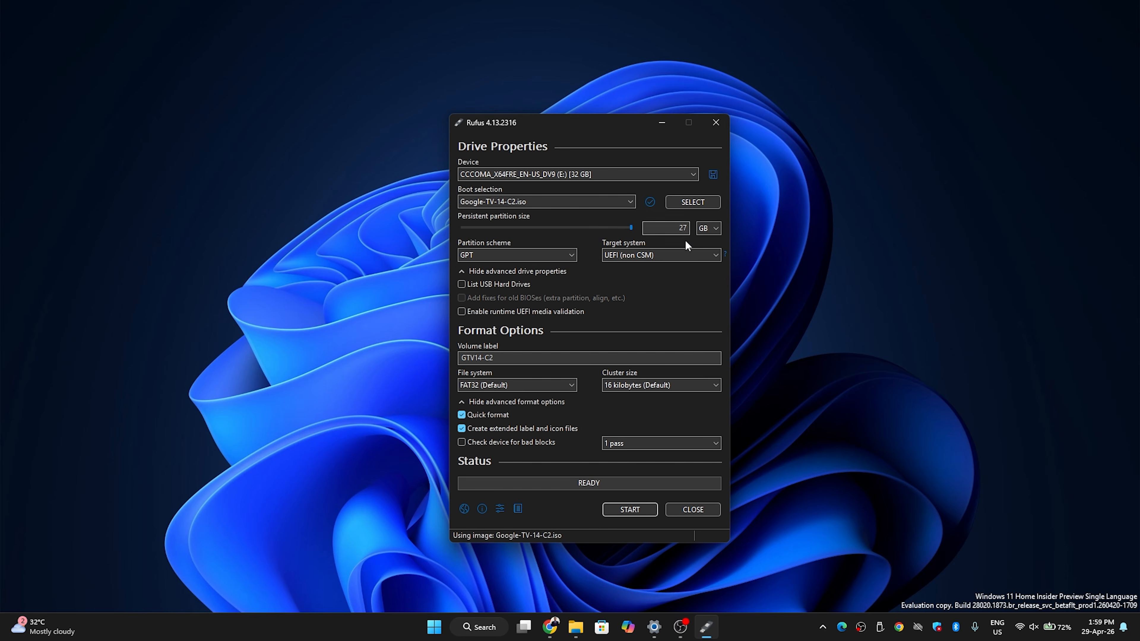
pyautogui.click(568, 254)
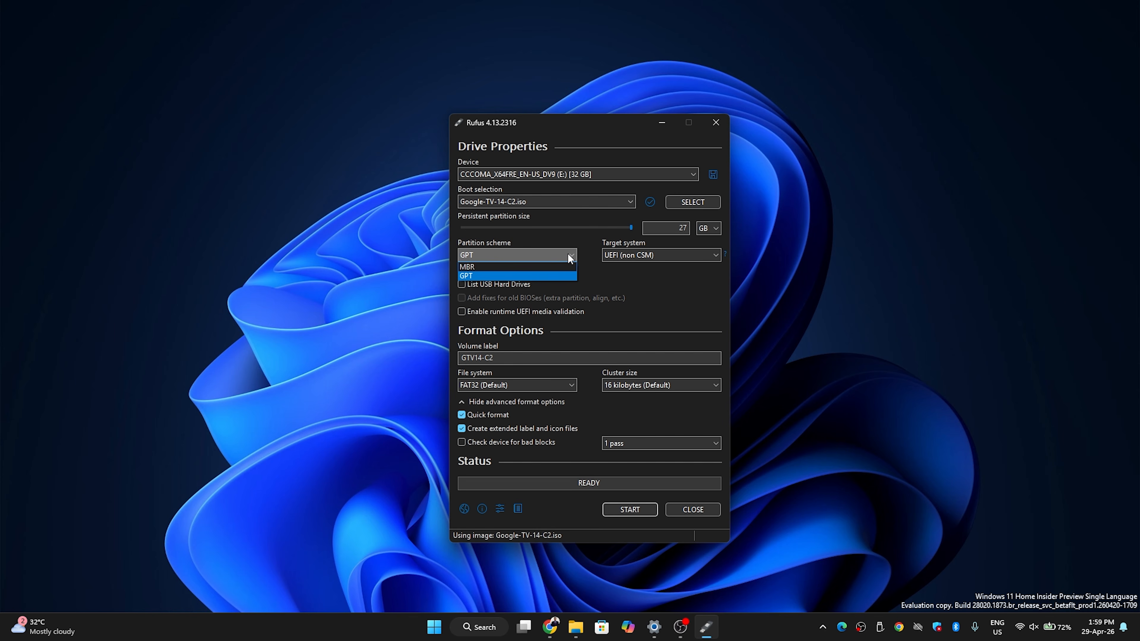
pyautogui.click(476, 266)
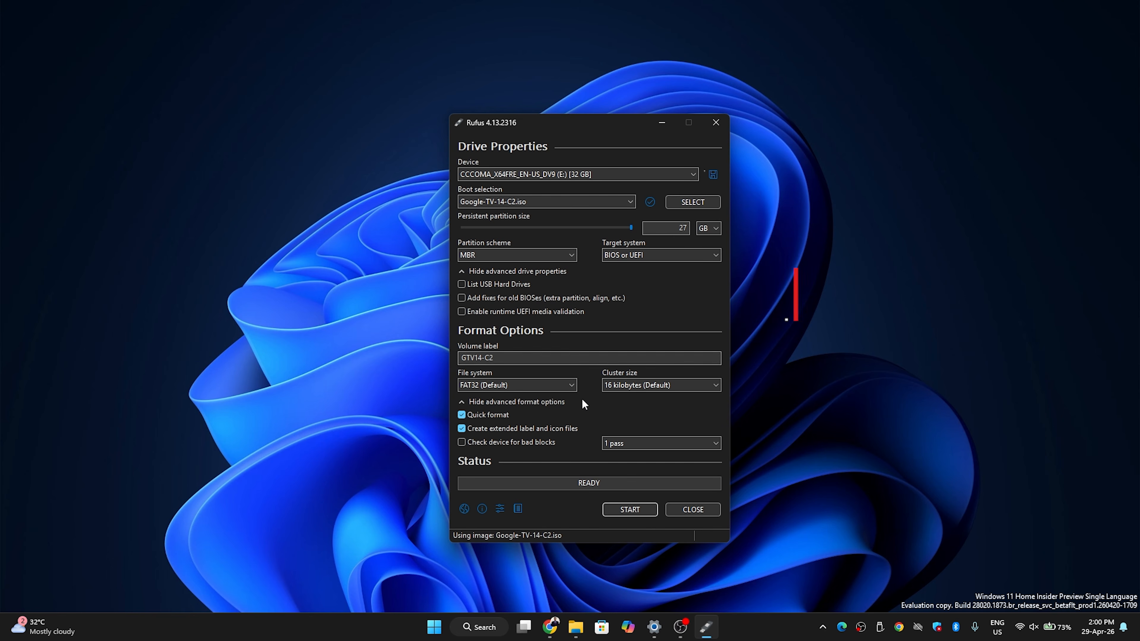
# - Name the volume "Google TV 14" and disable quick format
pyautogui.click(462, 355)
pyautogui.doubleClick(461, 355)
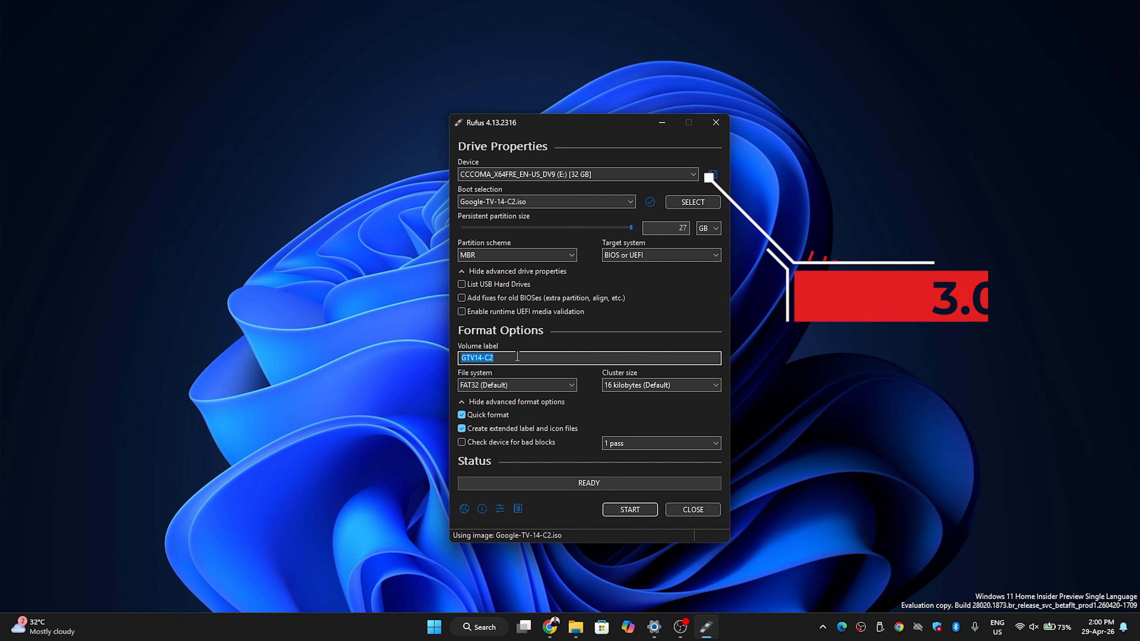
pyautogui.write('Google ')
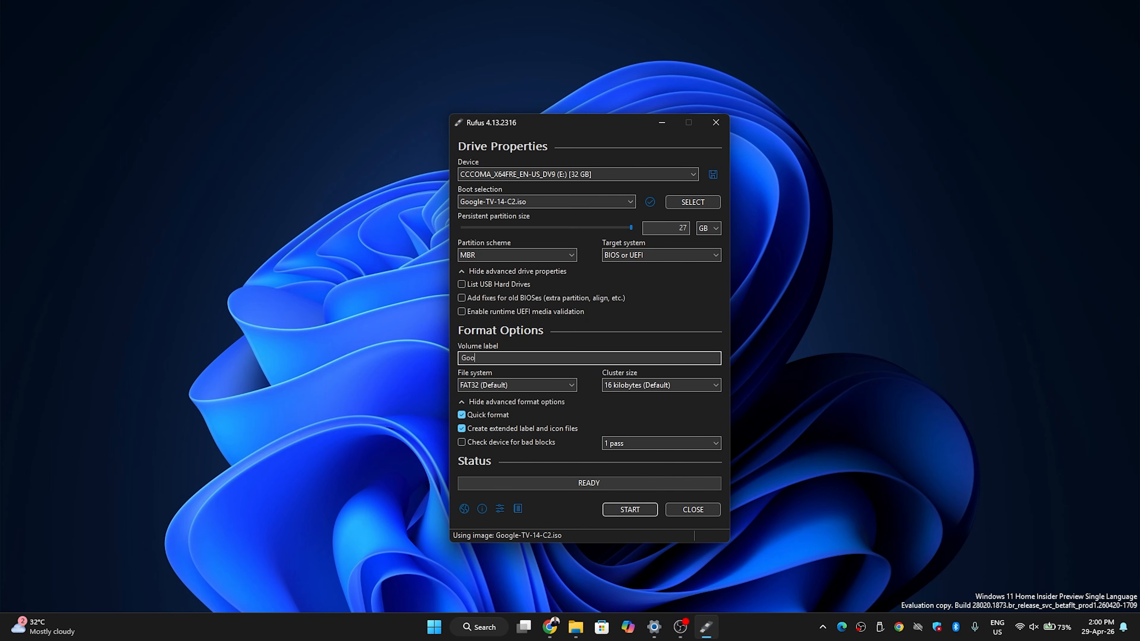
pyautogui.write('TV')
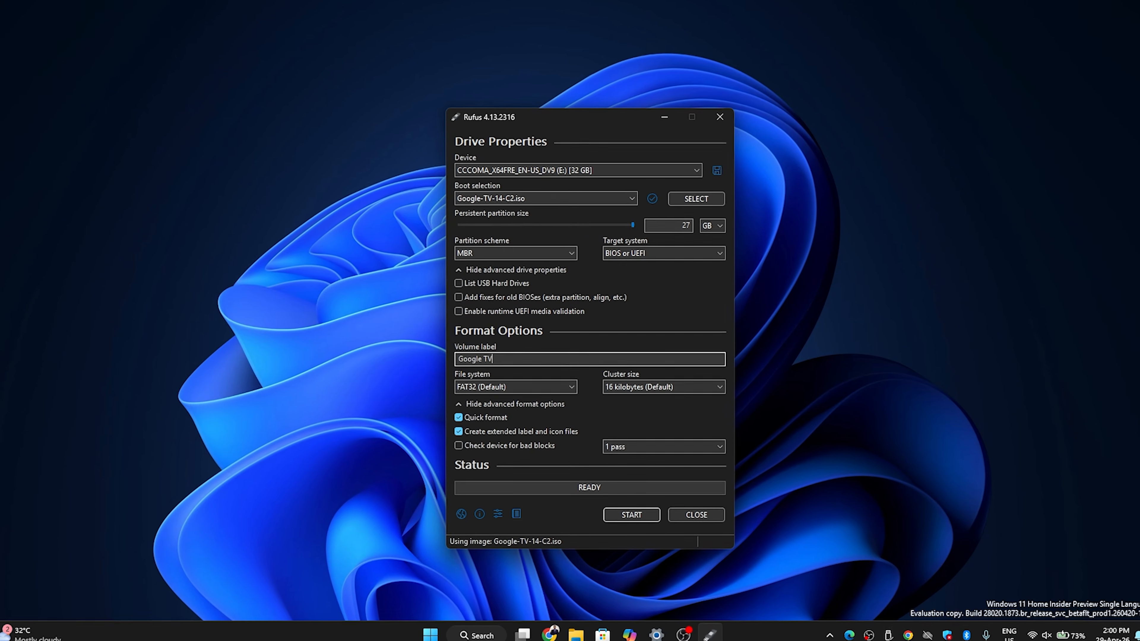
pyautogui.write(' 14')
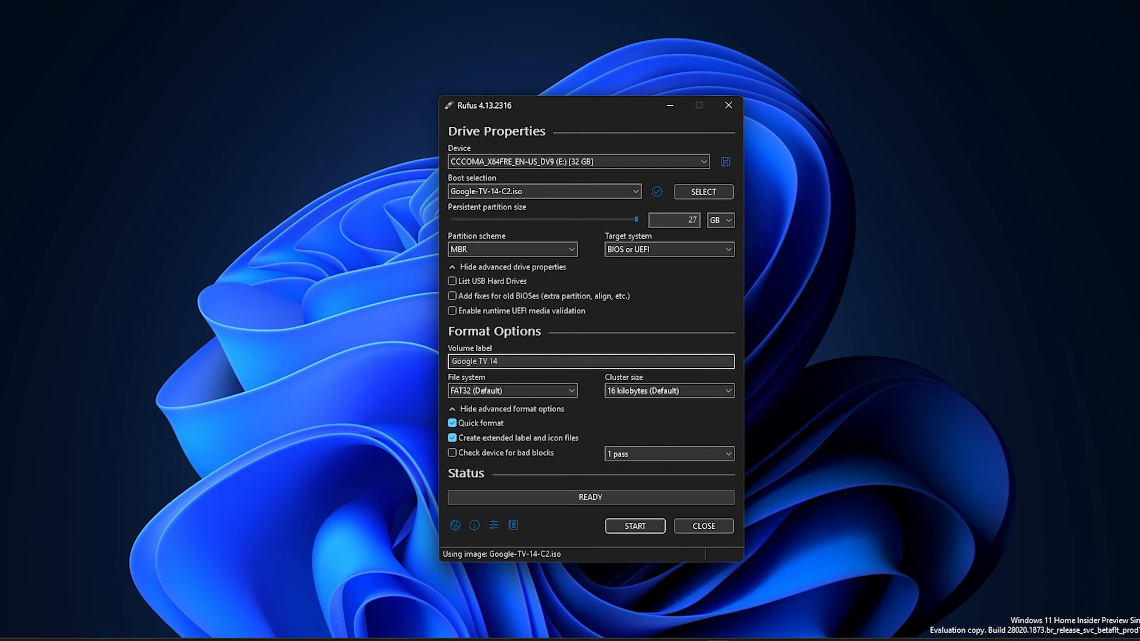
pyautogui.click(597, 424)
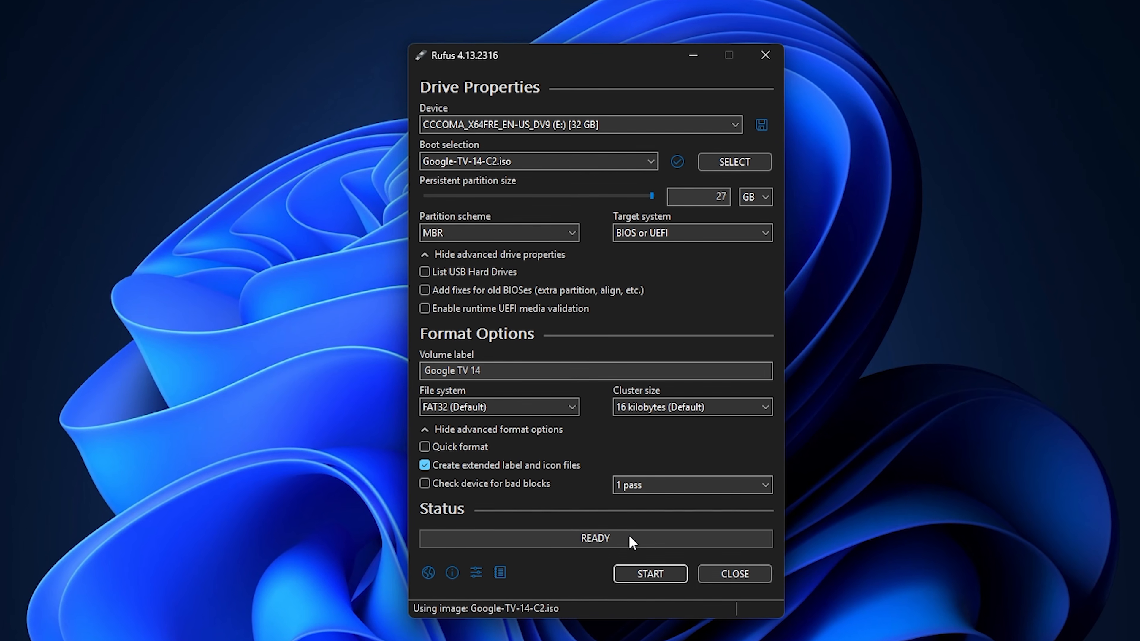
# - Write the image to the USB drive, allowing the Syslinux file download and erasing of all drive data, and close Rufus
pyautogui.click(642, 575)
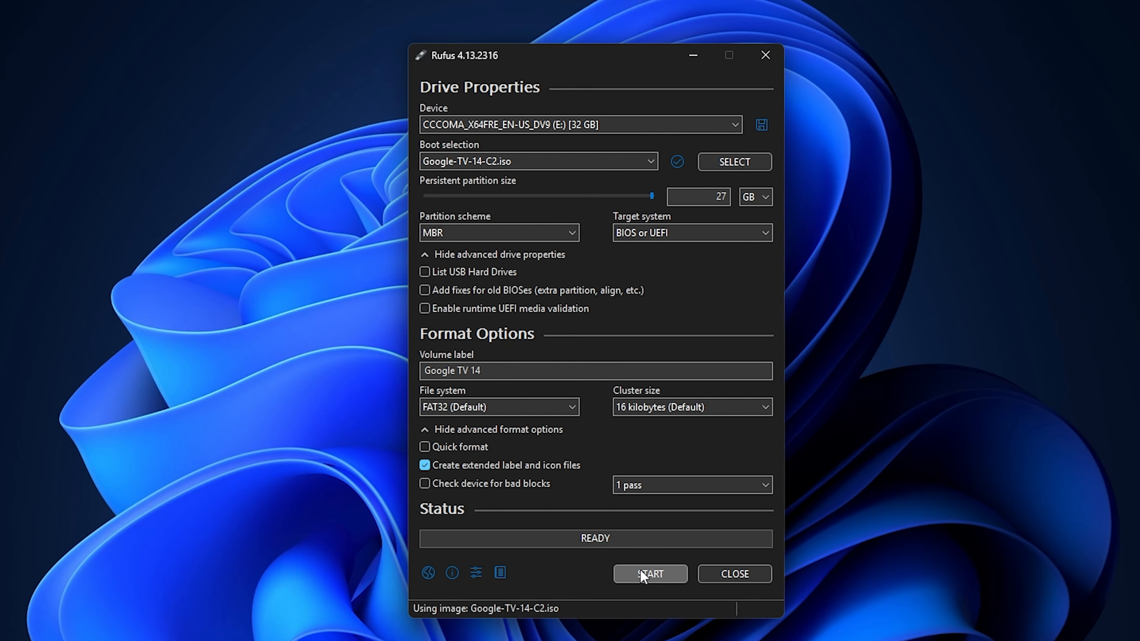
pyautogui.click(651, 436)
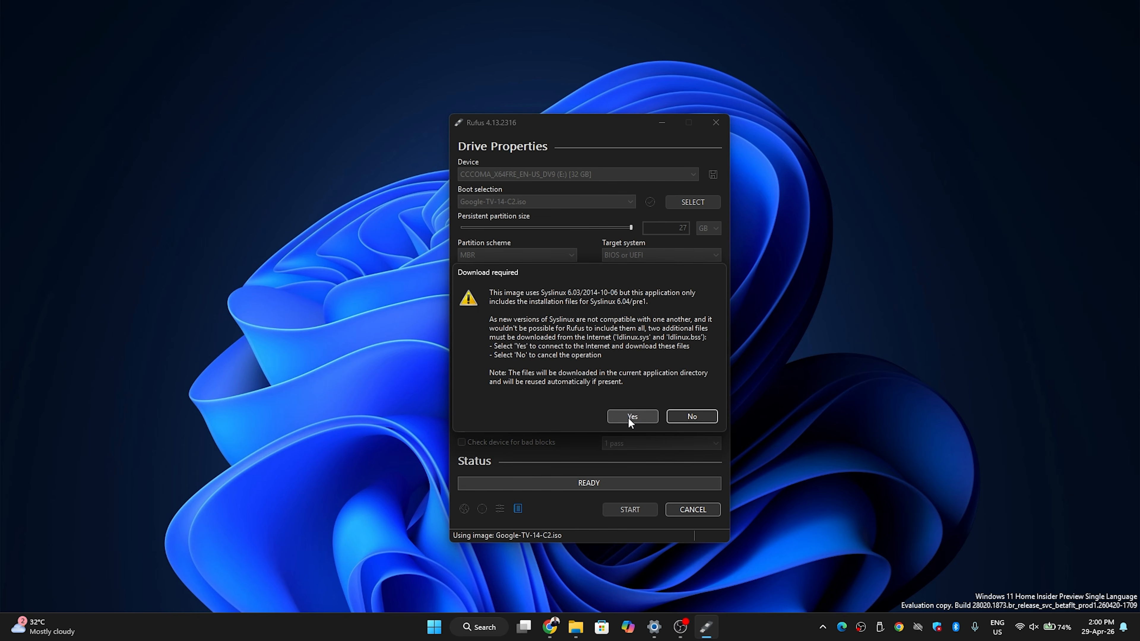
pyautogui.click(628, 417)
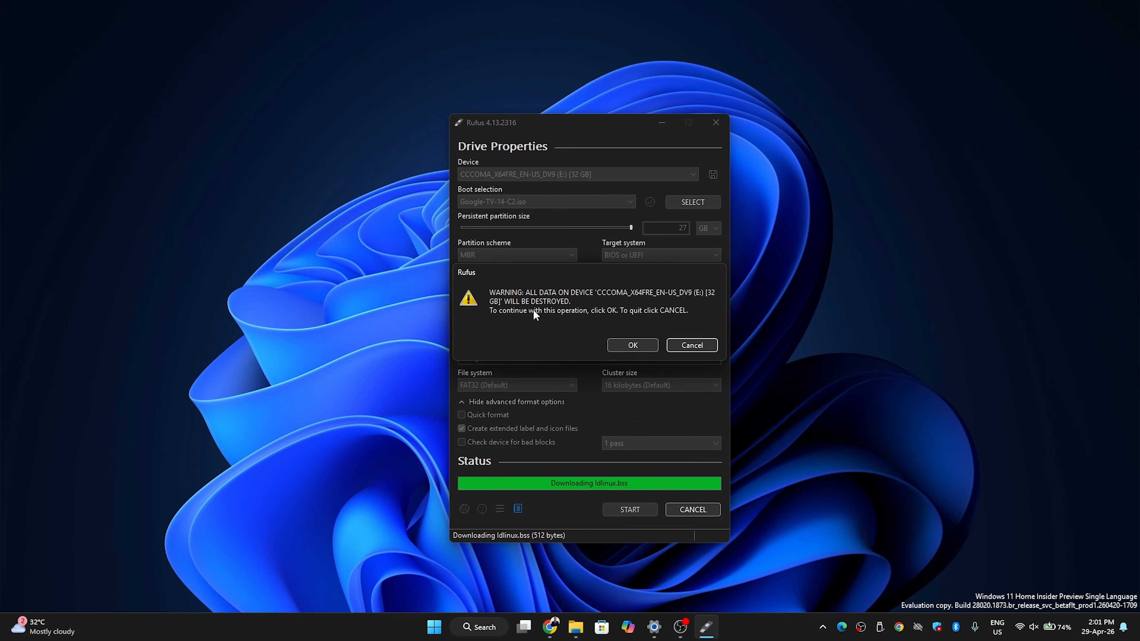
pyautogui.click(631, 348)
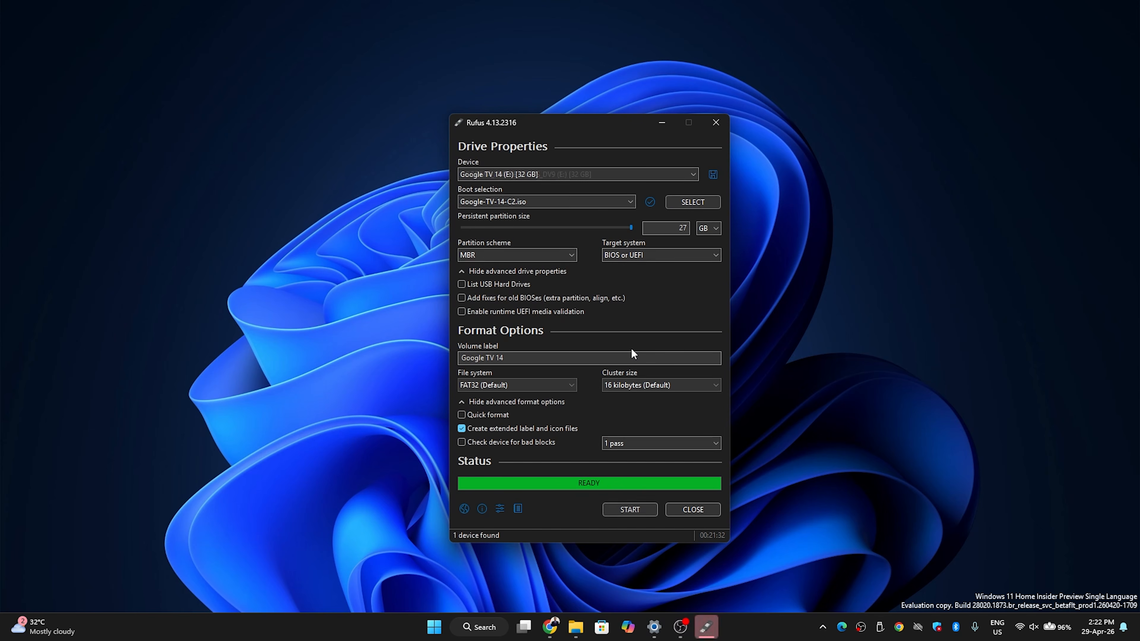
pyautogui.click(686, 511)
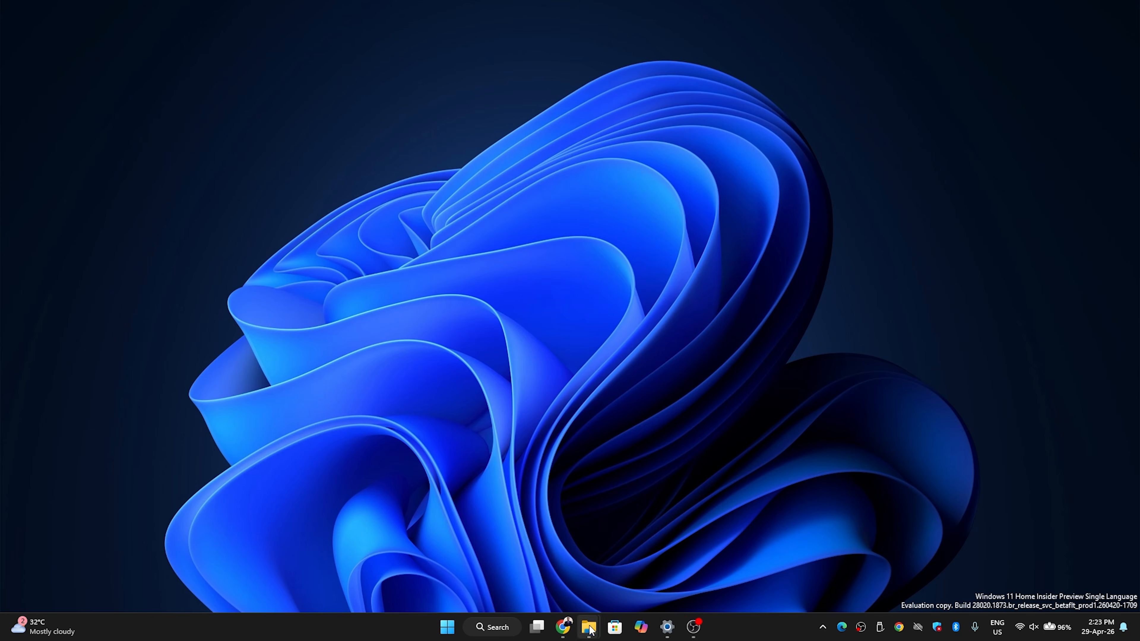
# - Check the drives under This PC in File Explorer and open the hard disk partition tool, Disk Management, maximized
pyautogui.click(589, 627)
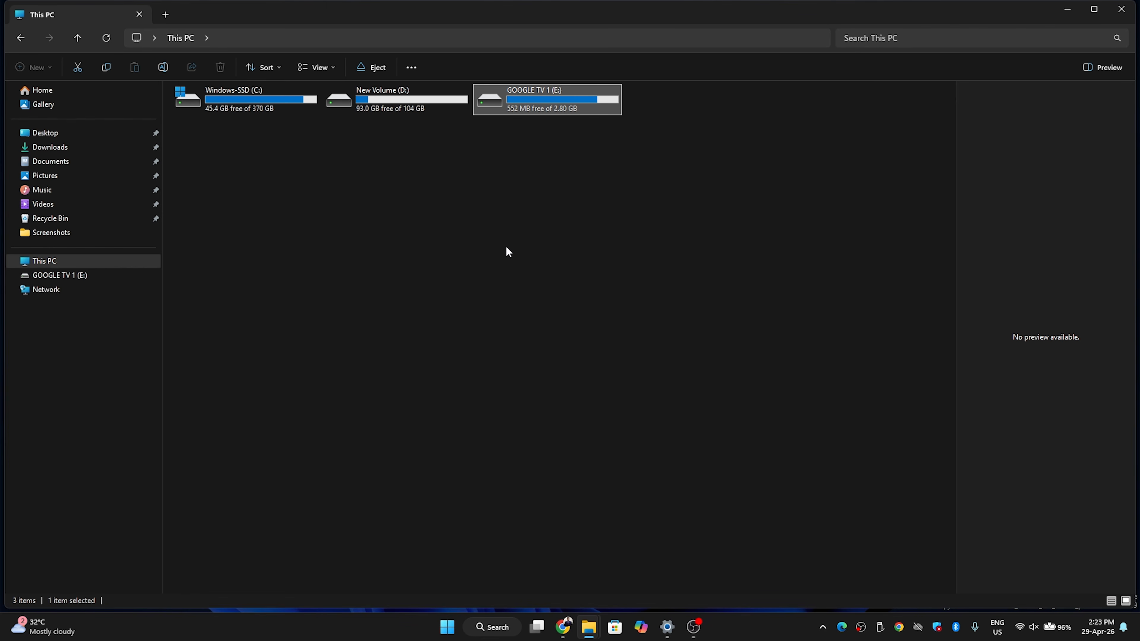
pyautogui.click(492, 631)
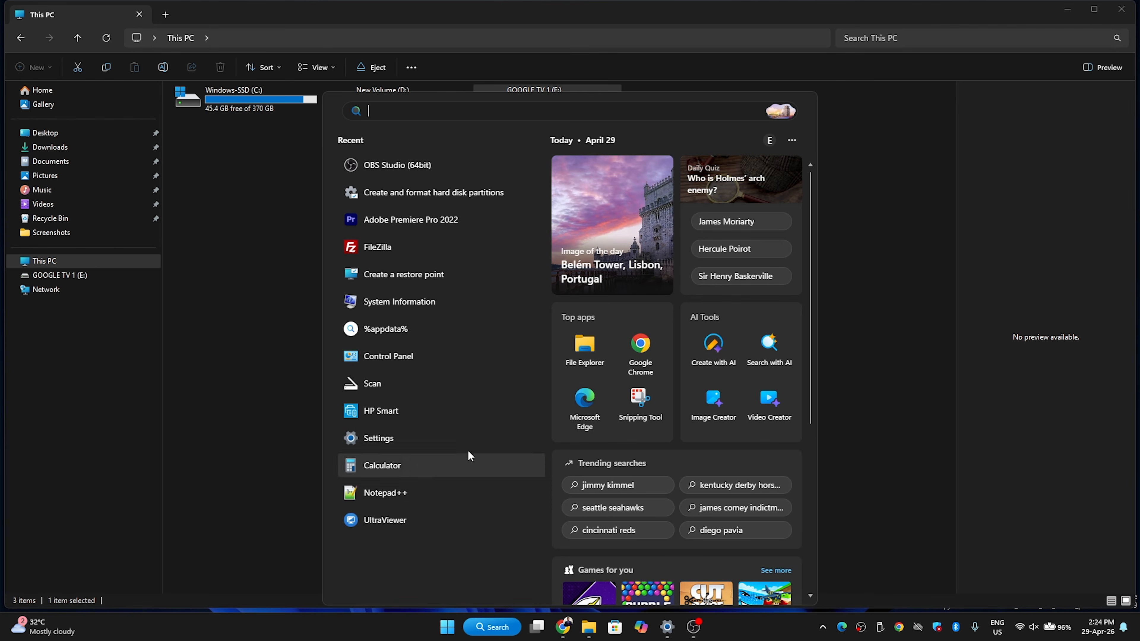
pyautogui.click(430, 198)
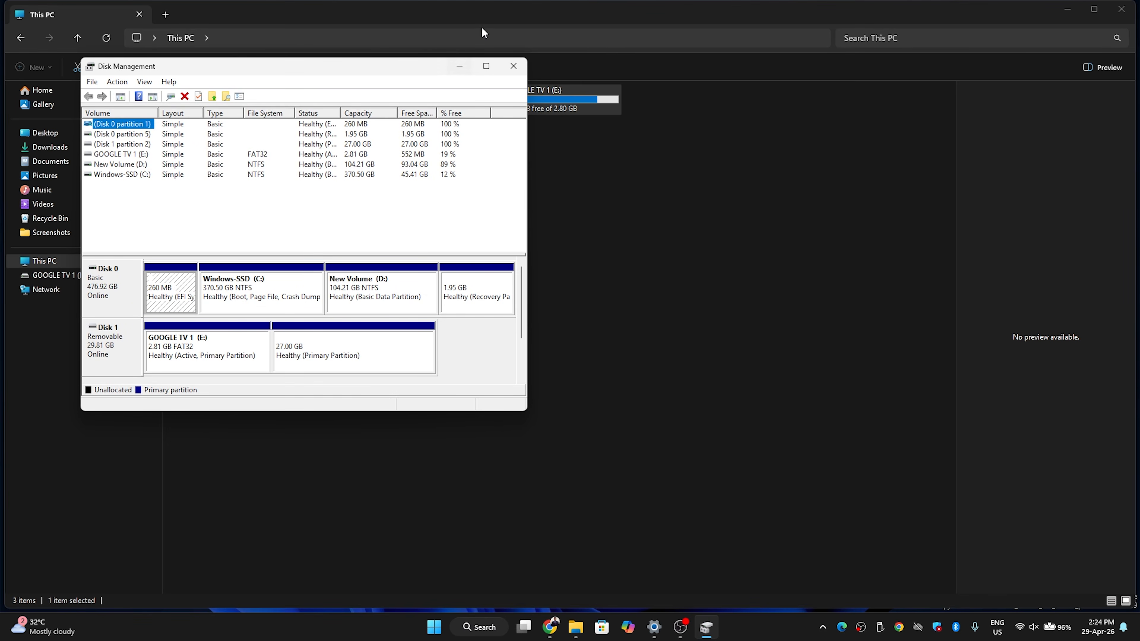
pyautogui.click(487, 67)
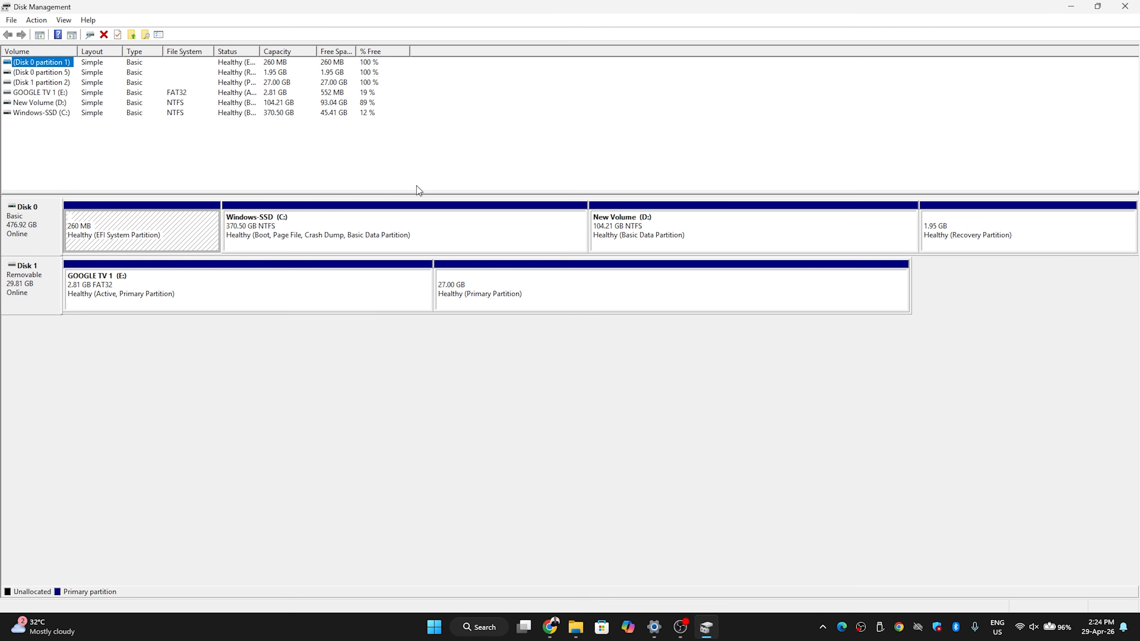
# - Delete the 27 GB primary partition on removable Disk 1
pyautogui.click(472, 296)
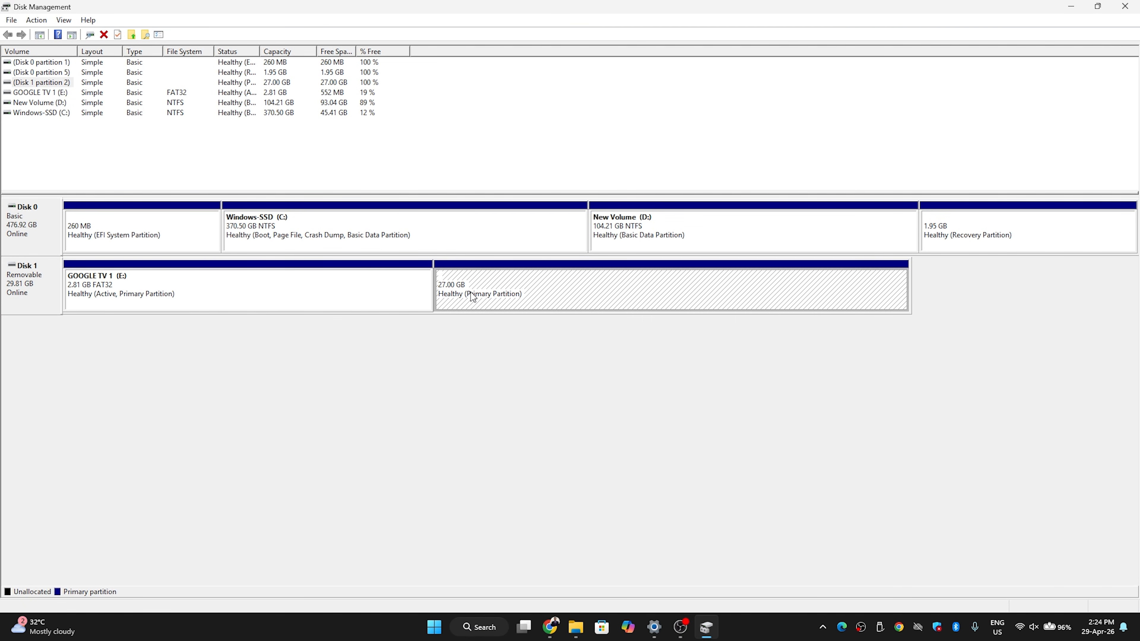
pyautogui.rightClick(488, 291)
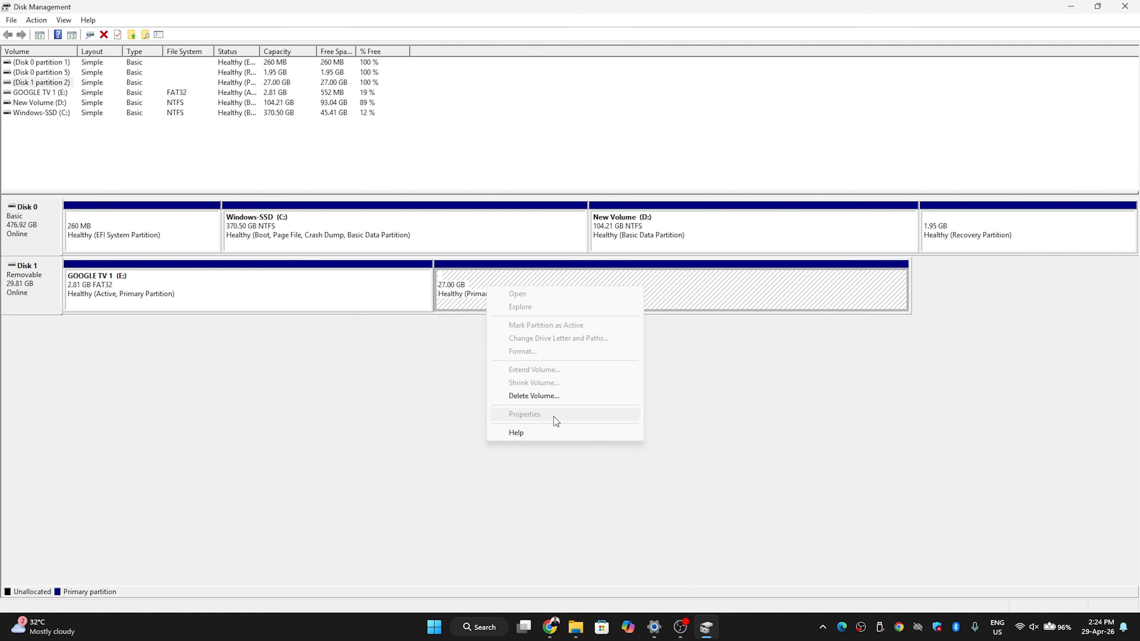
pyautogui.click(448, 294)
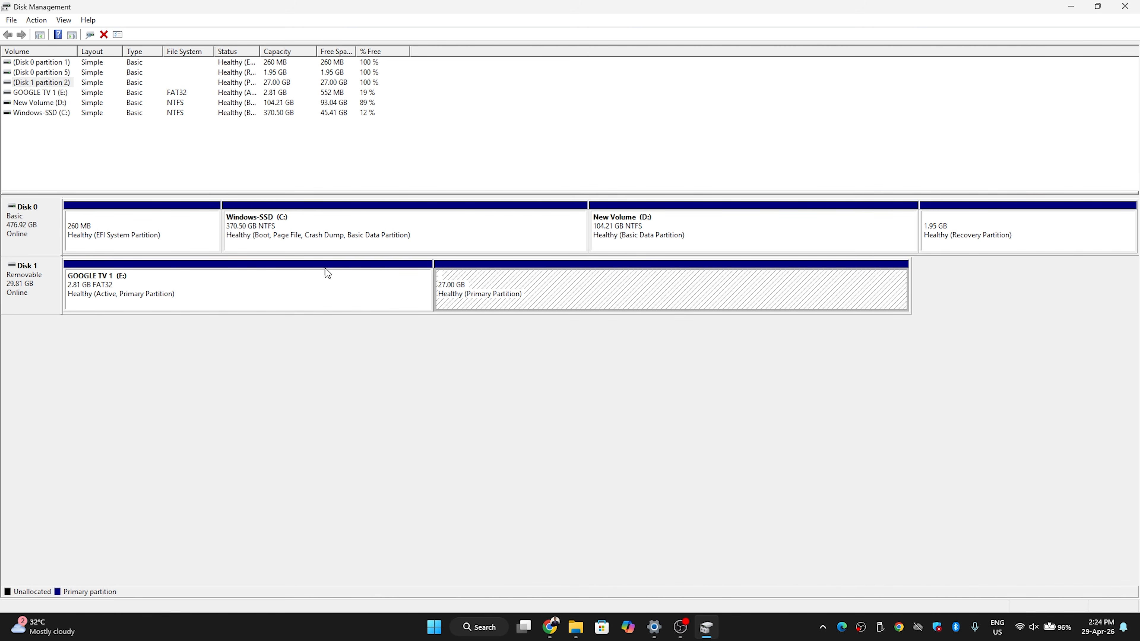
pyautogui.click(187, 298)
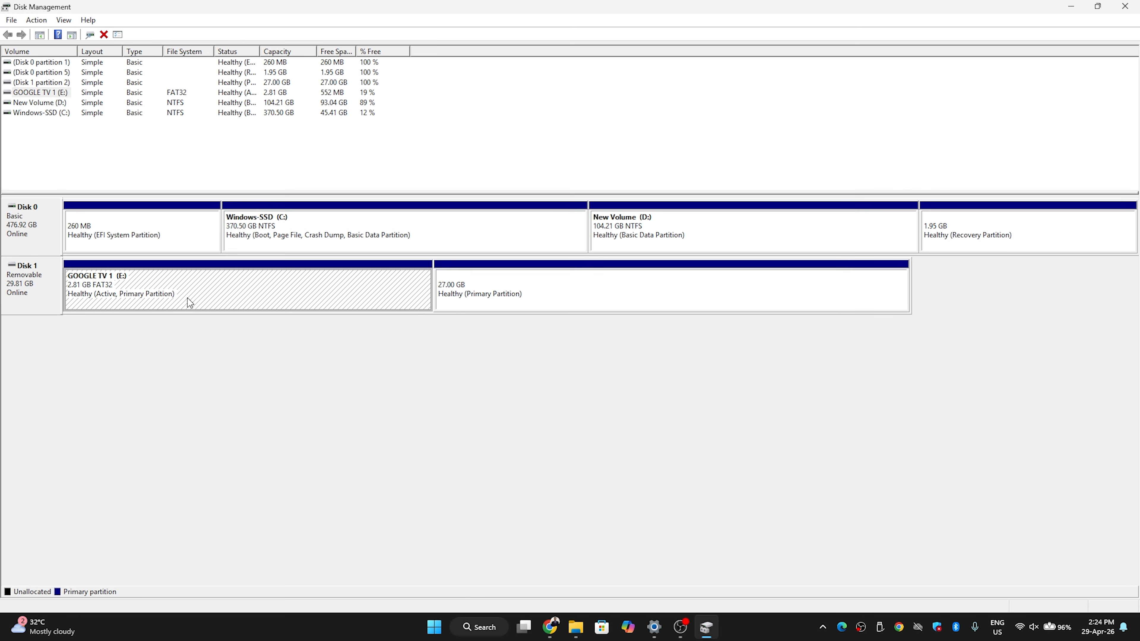
pyautogui.click(465, 282)
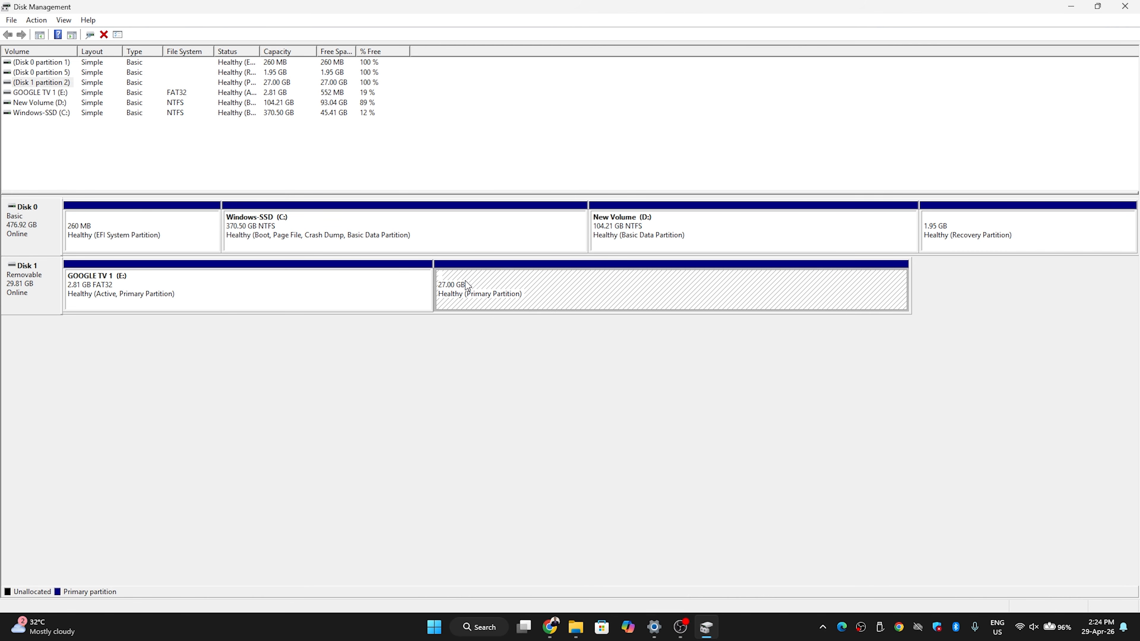
pyautogui.rightClick(467, 284)
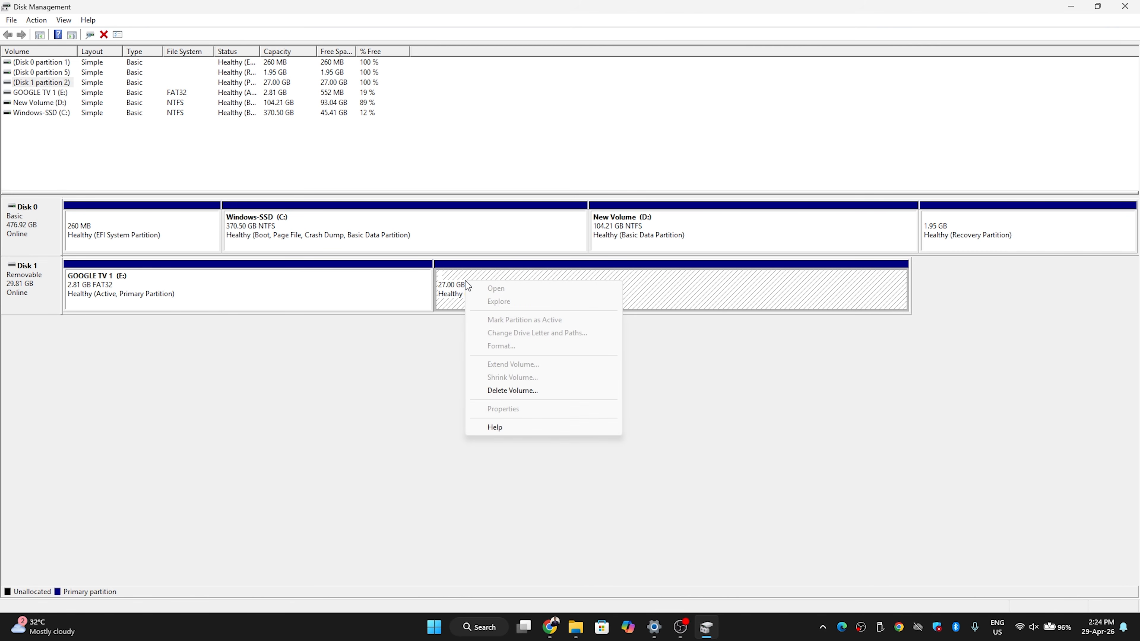
pyautogui.click(520, 393)
pyautogui.click(609, 359)
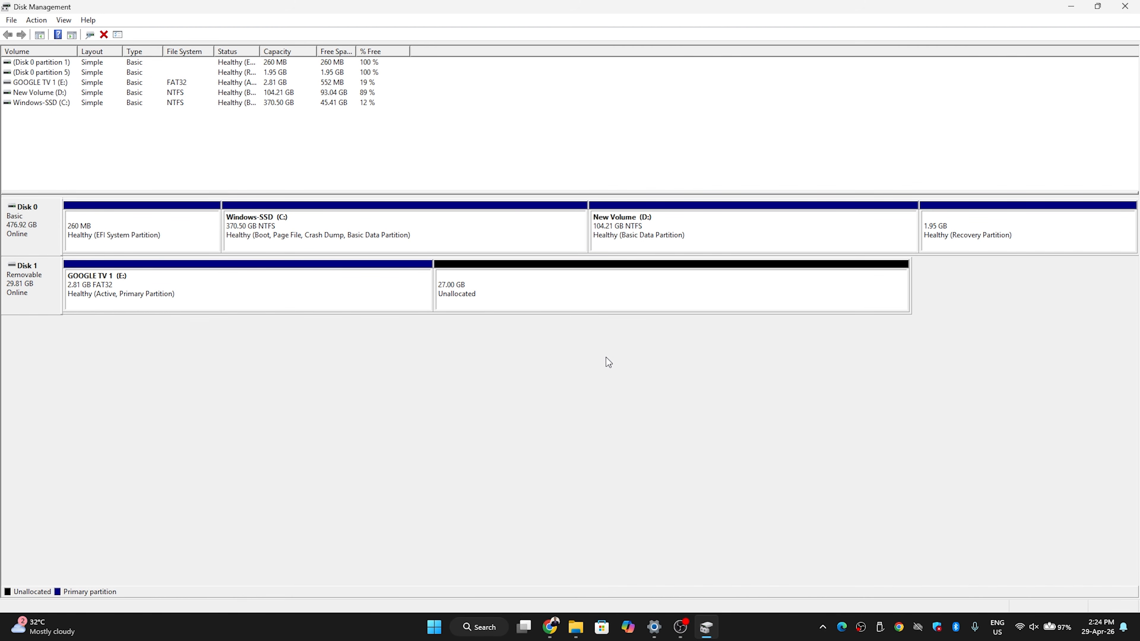
# - Create a full-size simple volume in Disk 1's unallocated space with drive letter F, quick-formatted as FAT32 with default allocation size
pyautogui.click(474, 289)
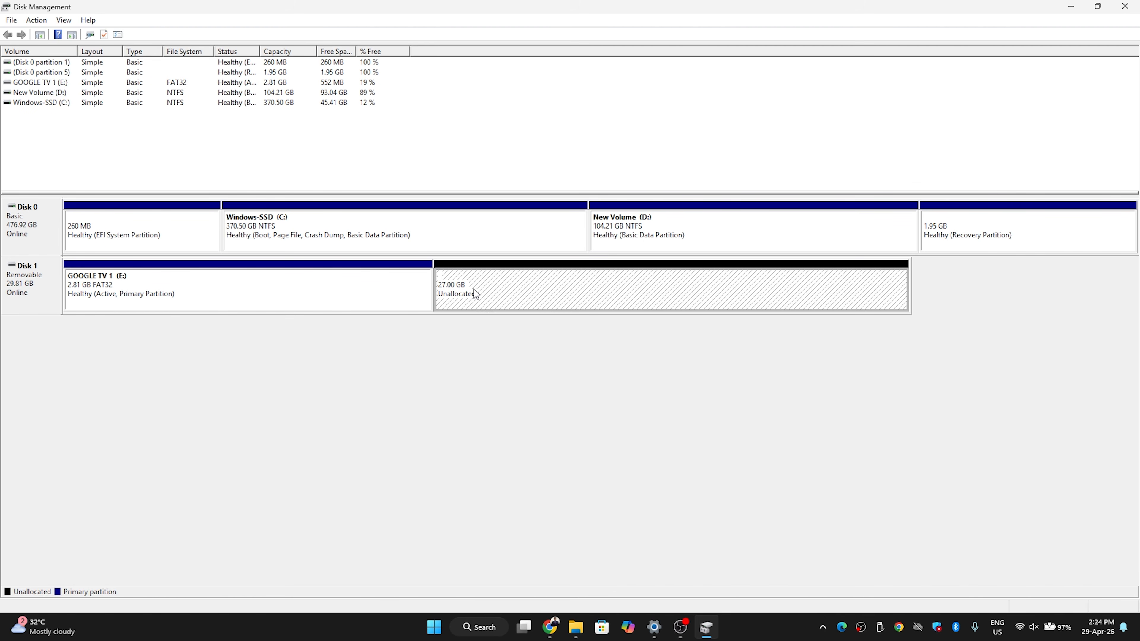
pyautogui.rightClick(474, 290)
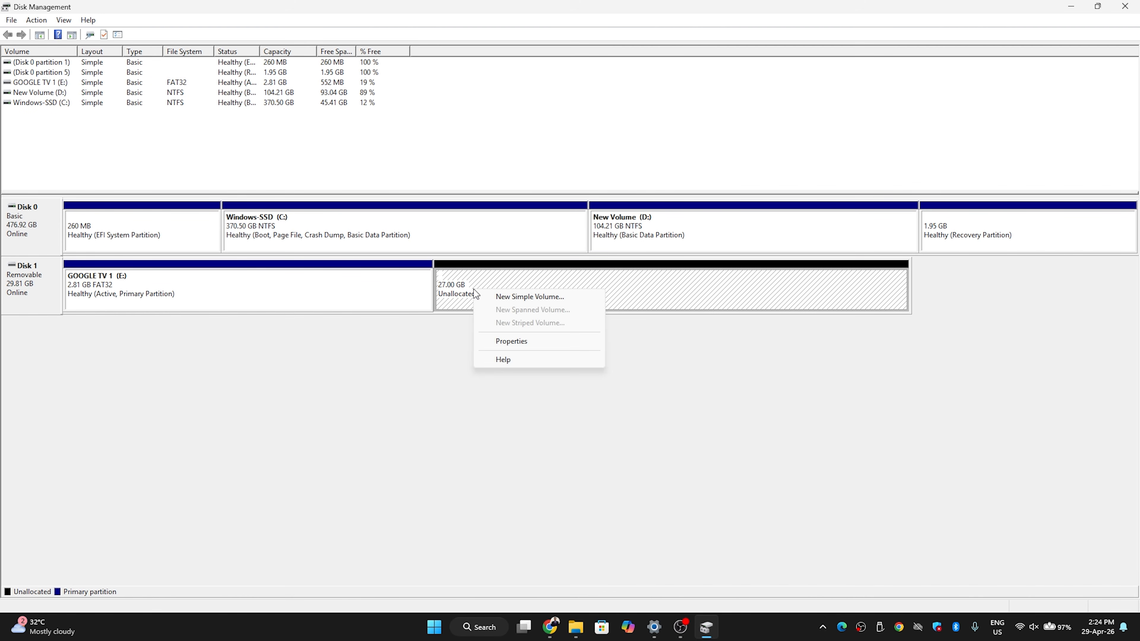
pyautogui.click(519, 298)
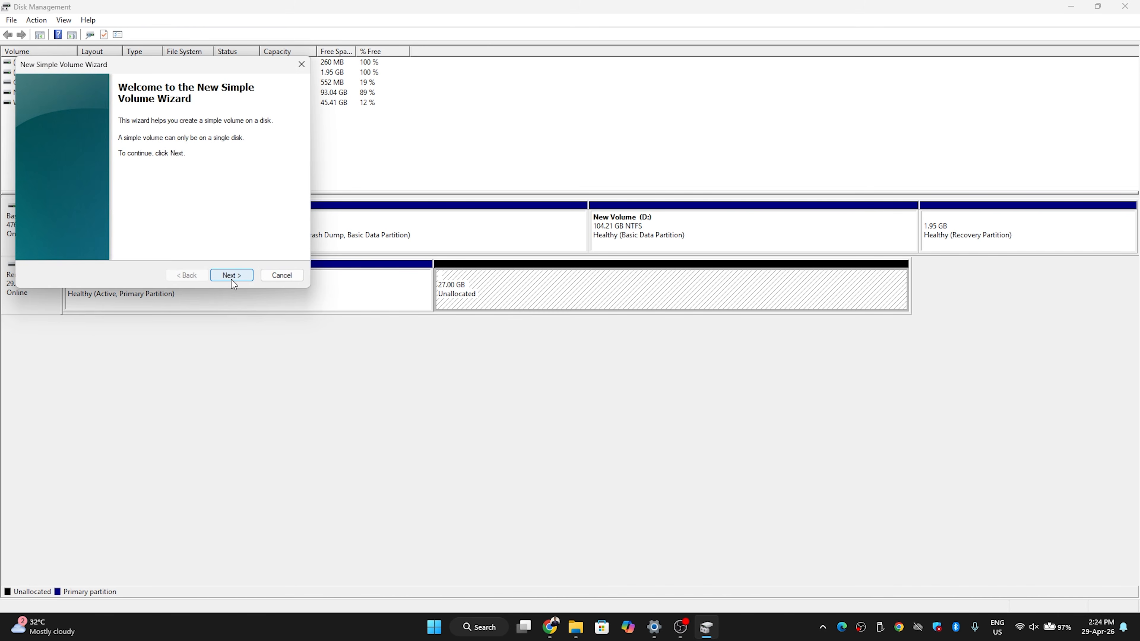
pyautogui.click(232, 279)
pyautogui.click(231, 275)
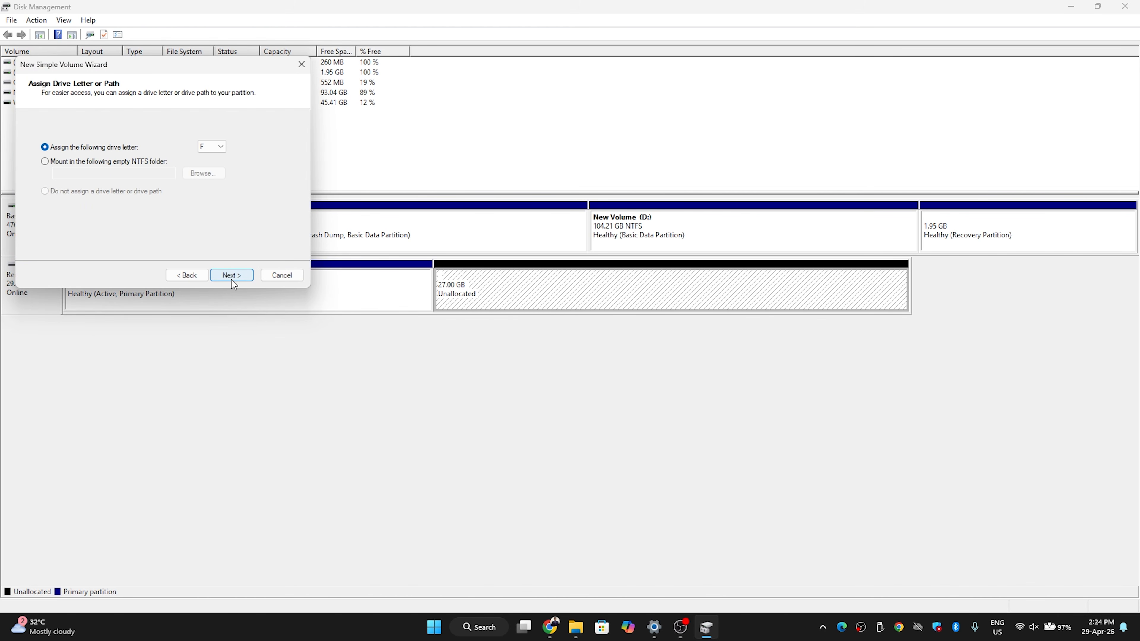
pyautogui.click(233, 283)
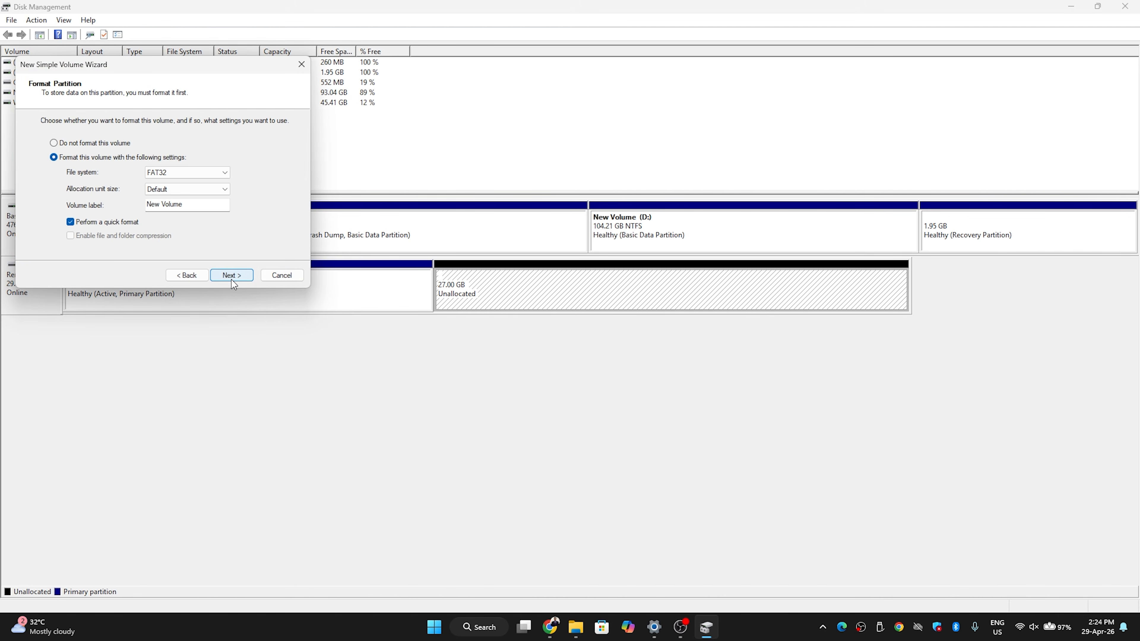
pyautogui.click(224, 172)
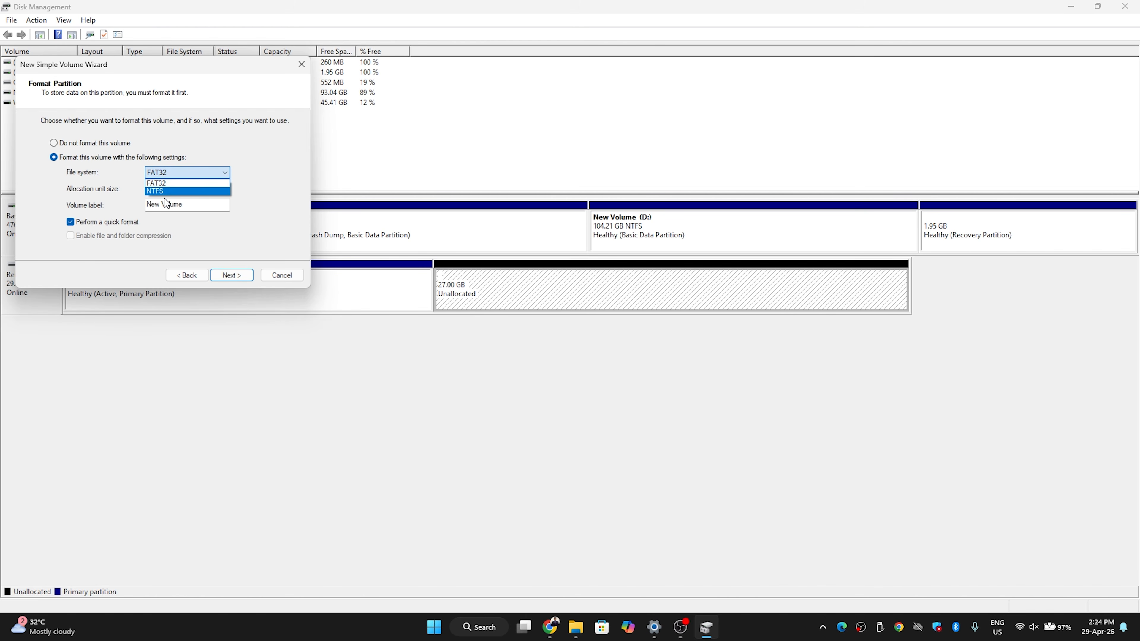
pyautogui.click(166, 185)
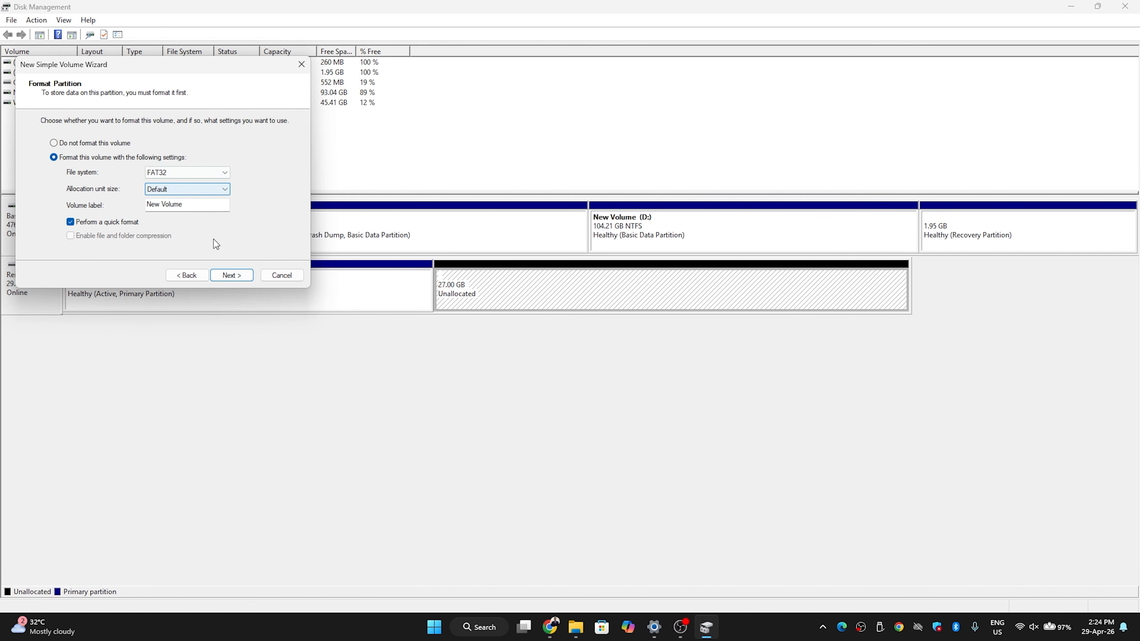
pyautogui.click(231, 275)
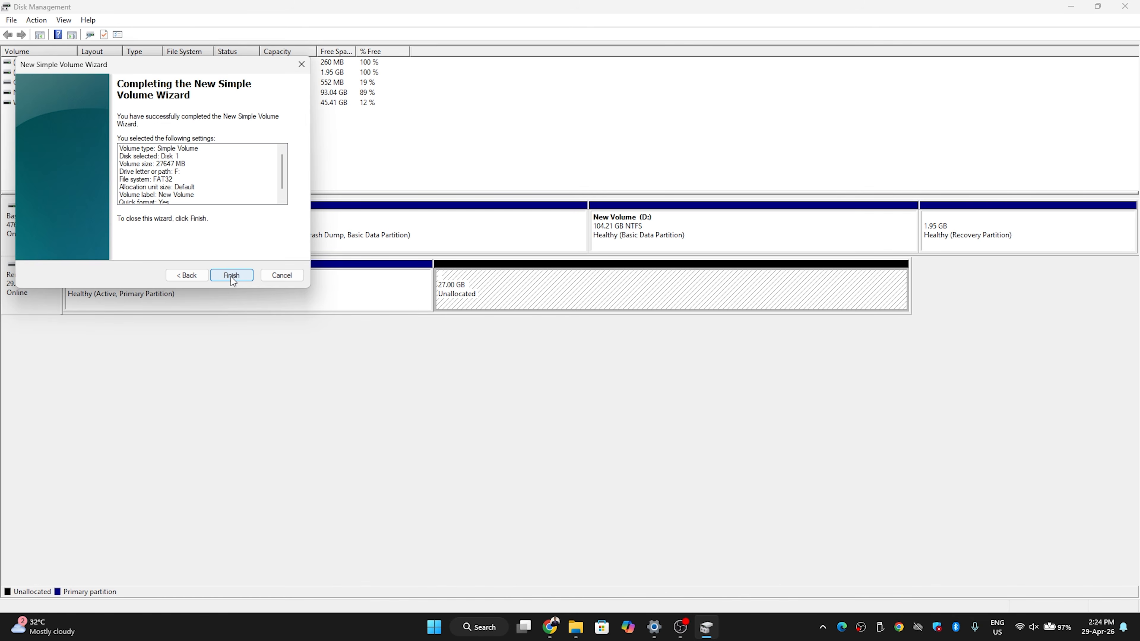
pyautogui.click(231, 275)
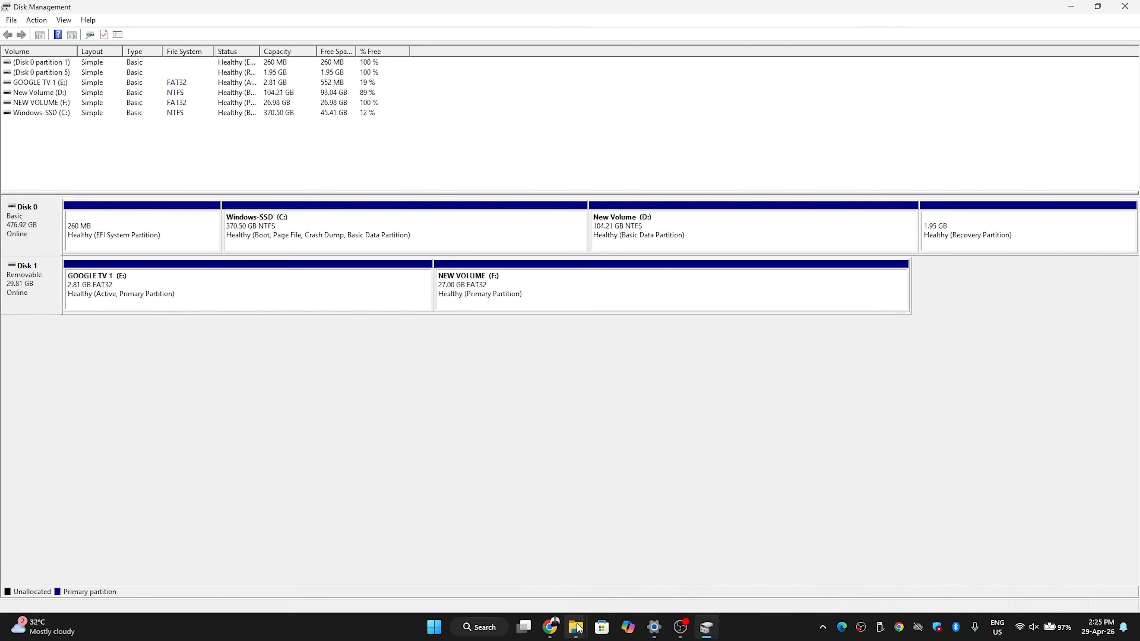
# - Switch to File Explorer and quick-format the DATA BASE (F:) drive as exFAT with a 32-kilobyte allocation unit size
pyautogui.moveTo(576, 627)
pyautogui.click(522, 563)
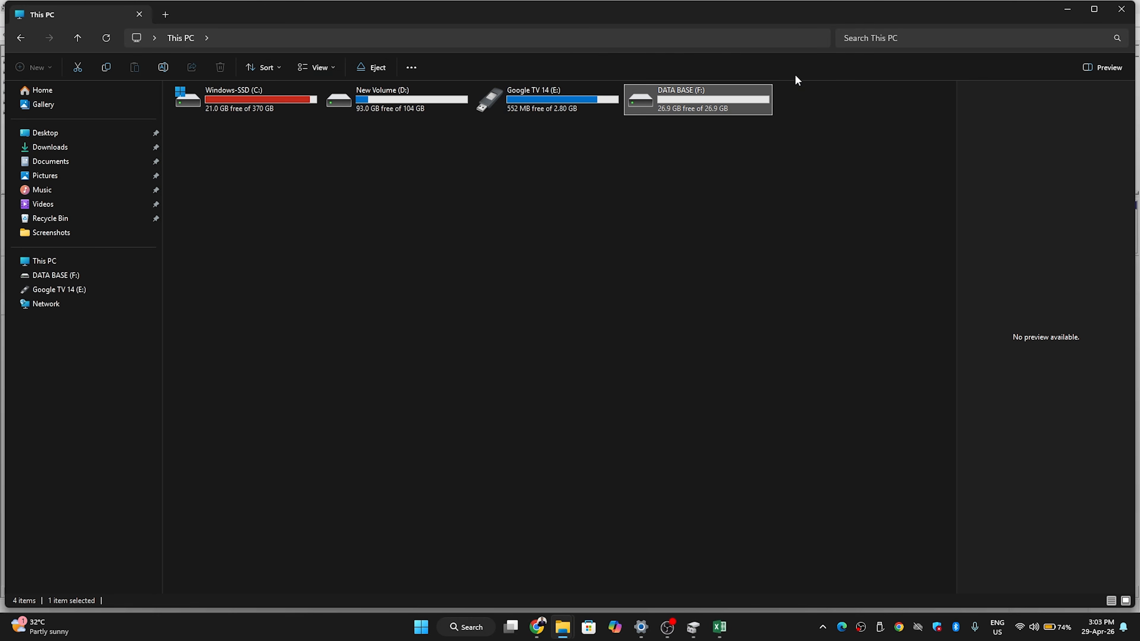
pyautogui.rightClick(669, 96)
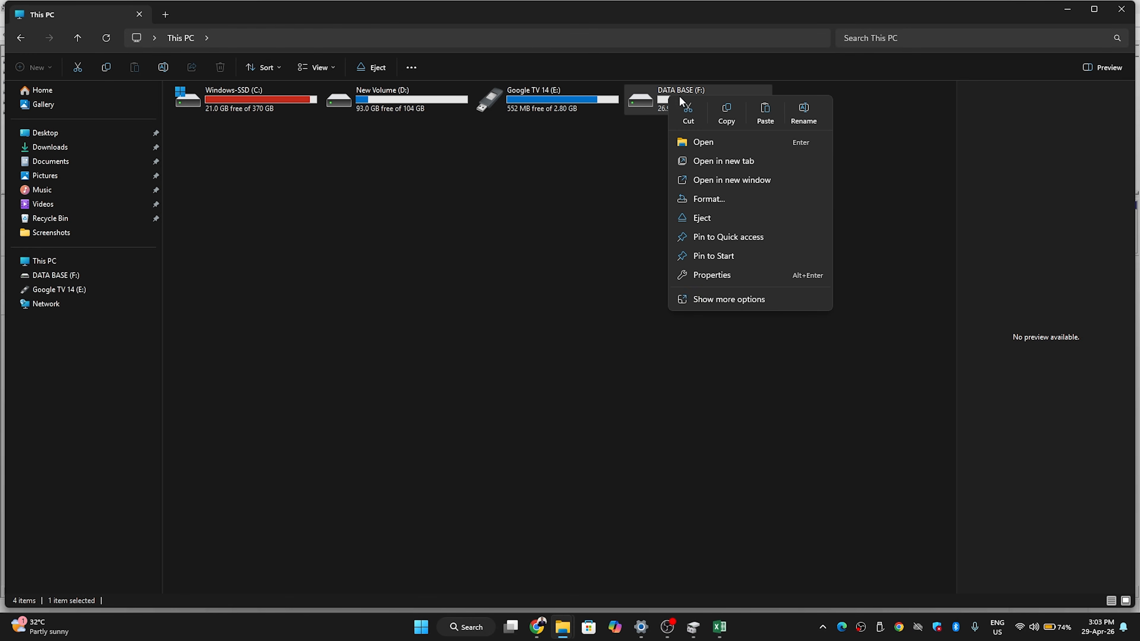
pyautogui.click(708, 204)
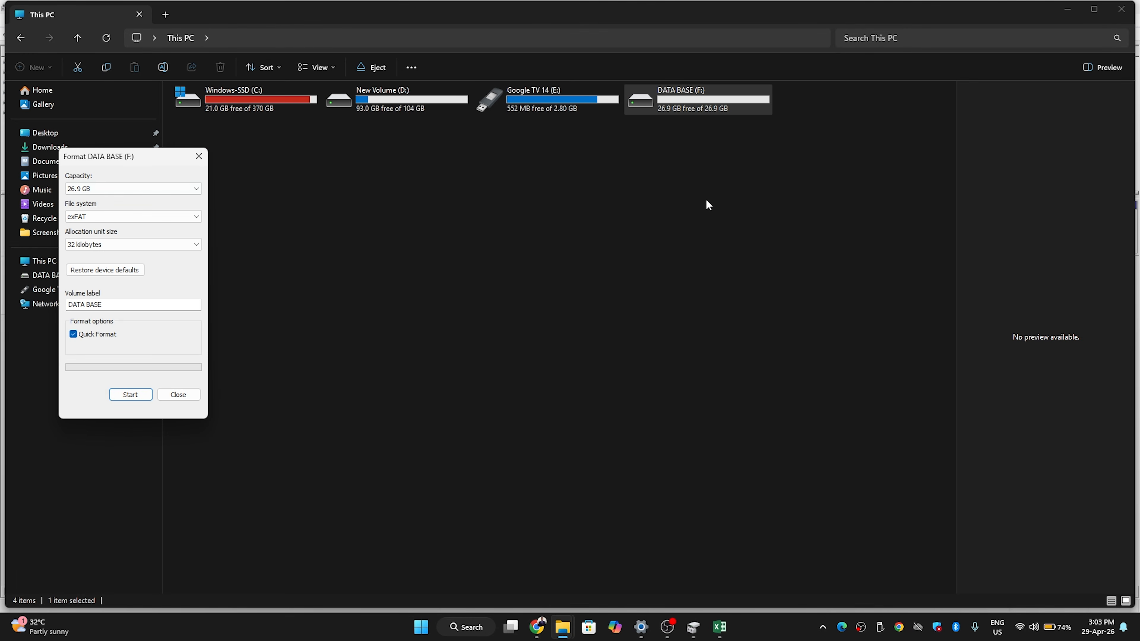
pyautogui.click(98, 217)
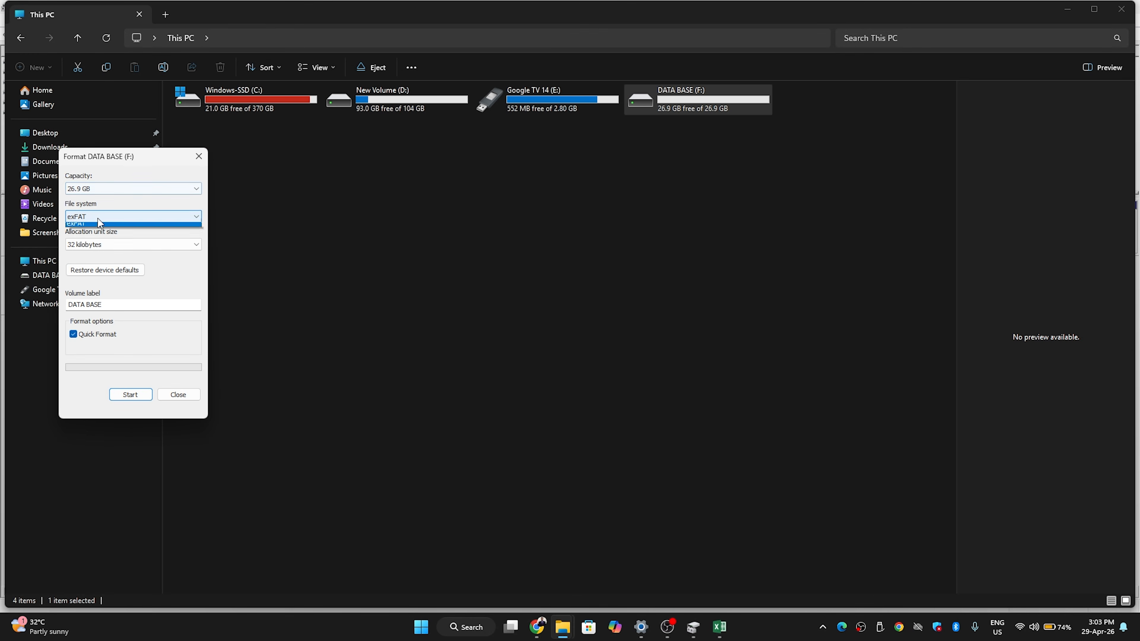
pyautogui.click(92, 242)
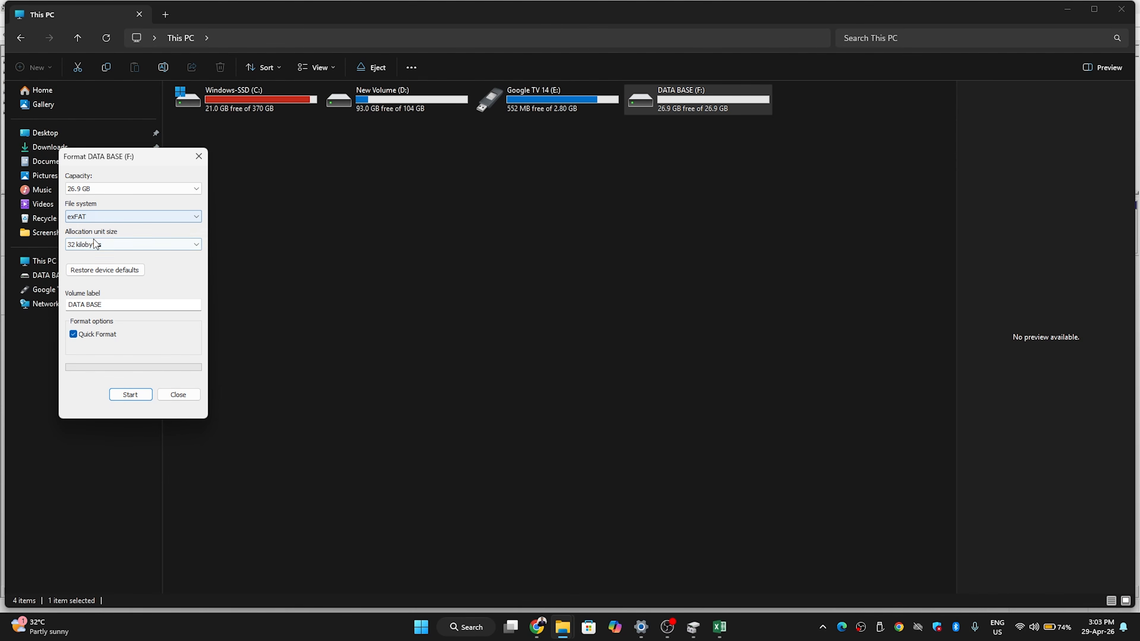
pyautogui.click(130, 395)
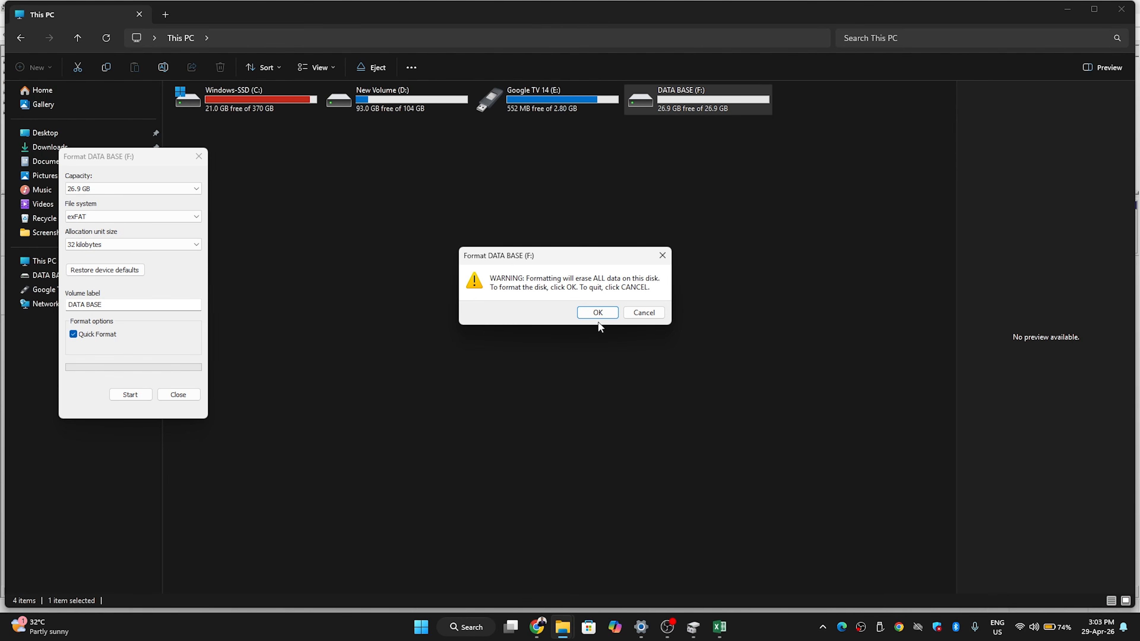
pyautogui.click(591, 313)
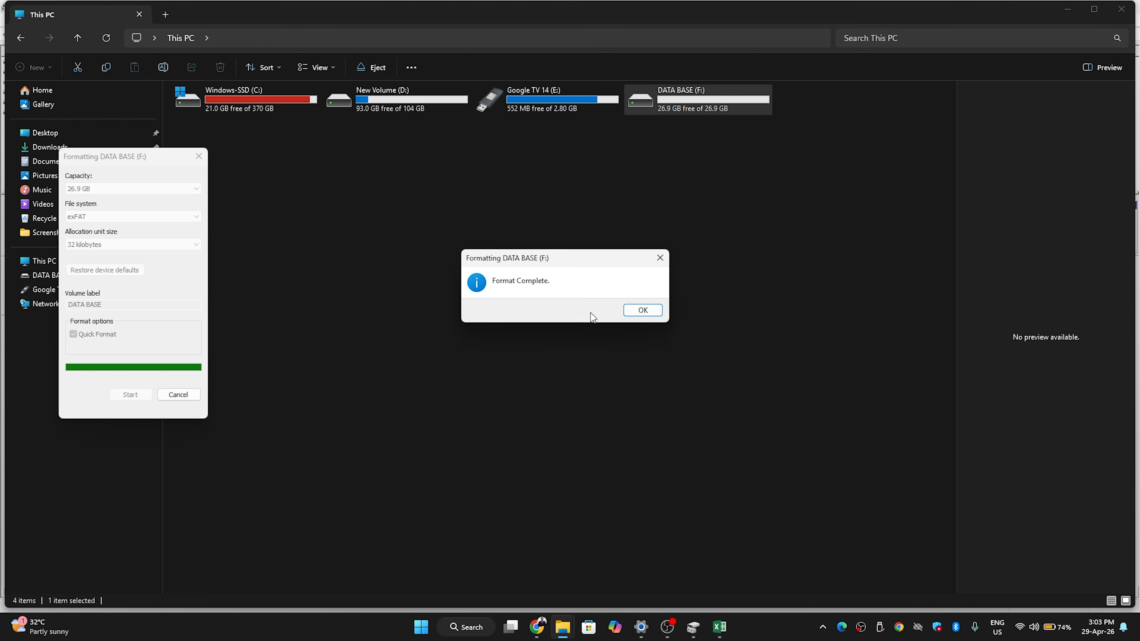
pyautogui.click(643, 310)
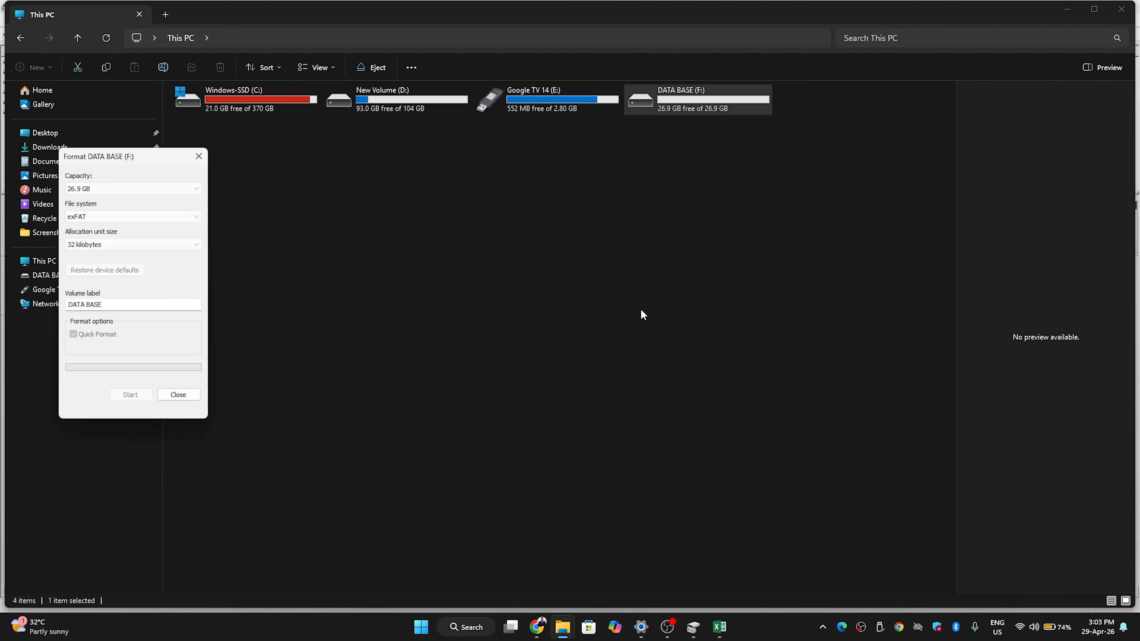
pyautogui.click(199, 156)
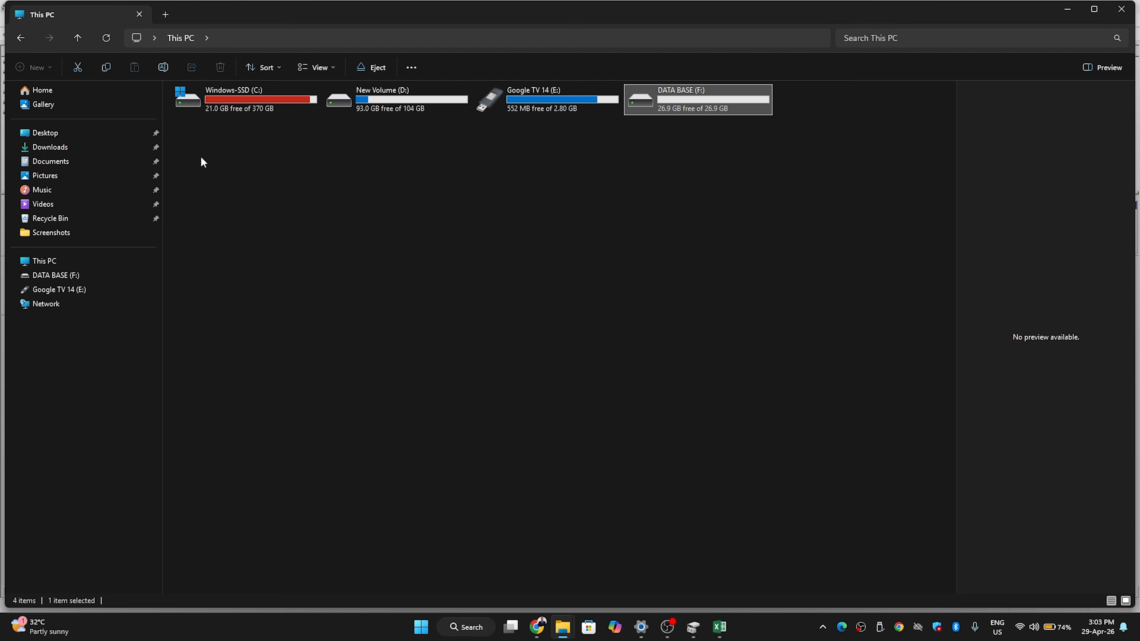
# - Copy the unzipped DATA-08GB folder from the nested Data Storage folder in Pictures to the DATA BASE (F:) drive
pyautogui.click(49, 176)
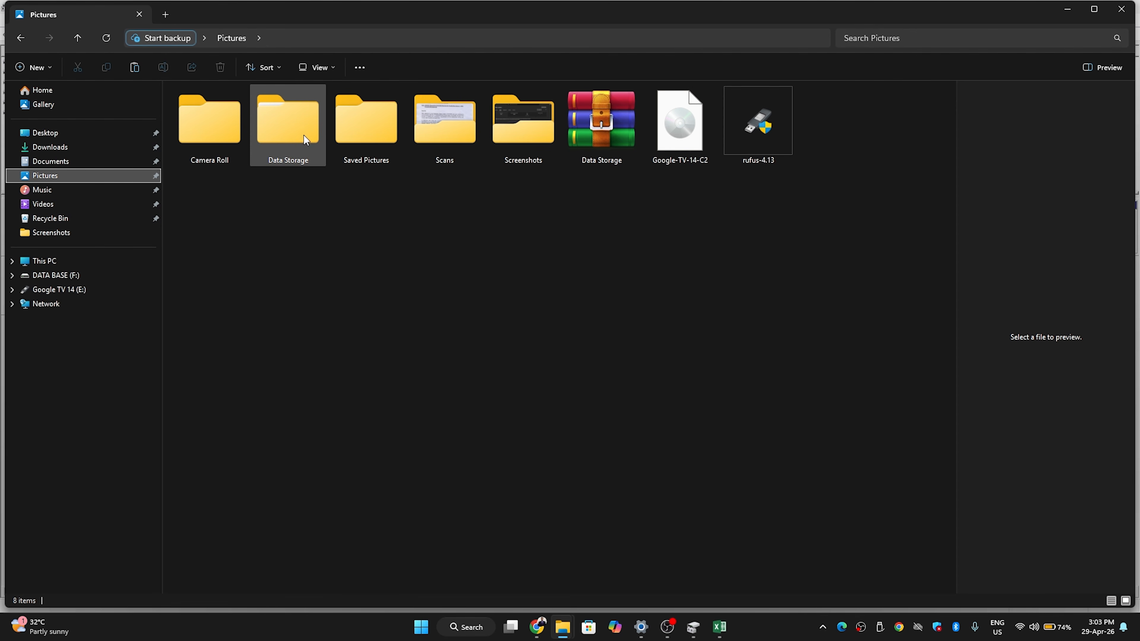
pyautogui.doubleClick(288, 139)
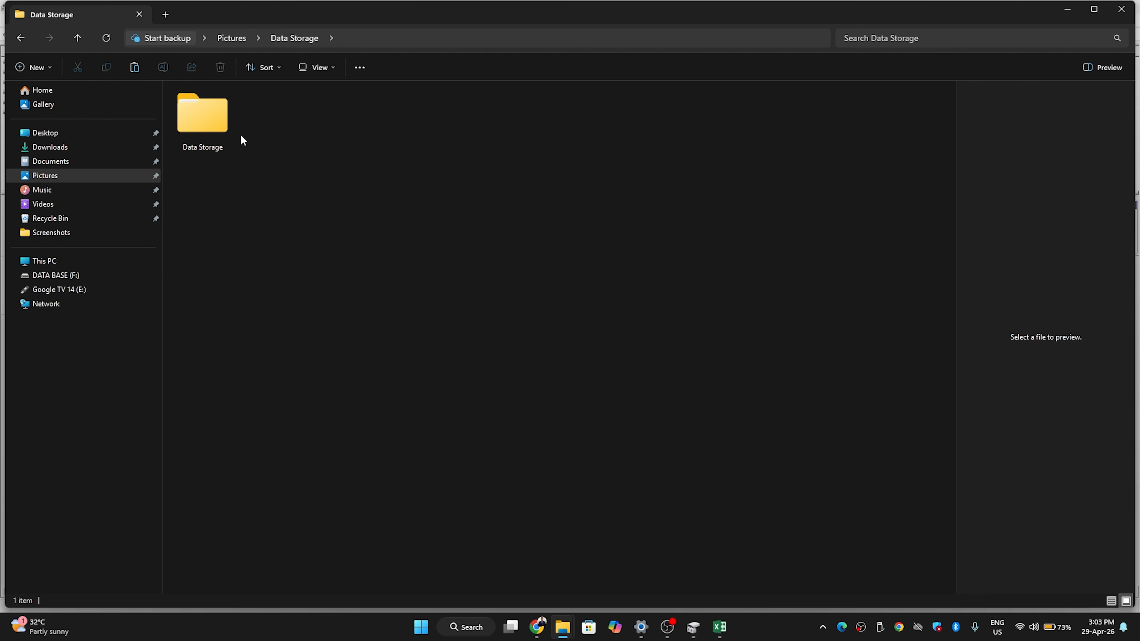
pyautogui.doubleClick(186, 123)
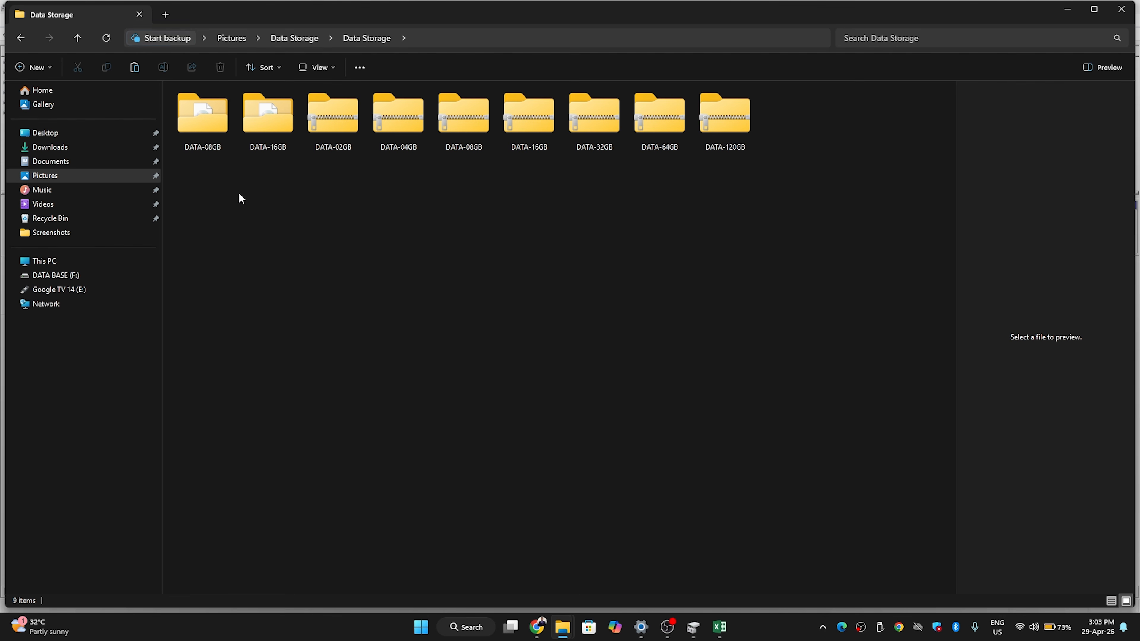
pyautogui.click(203, 112)
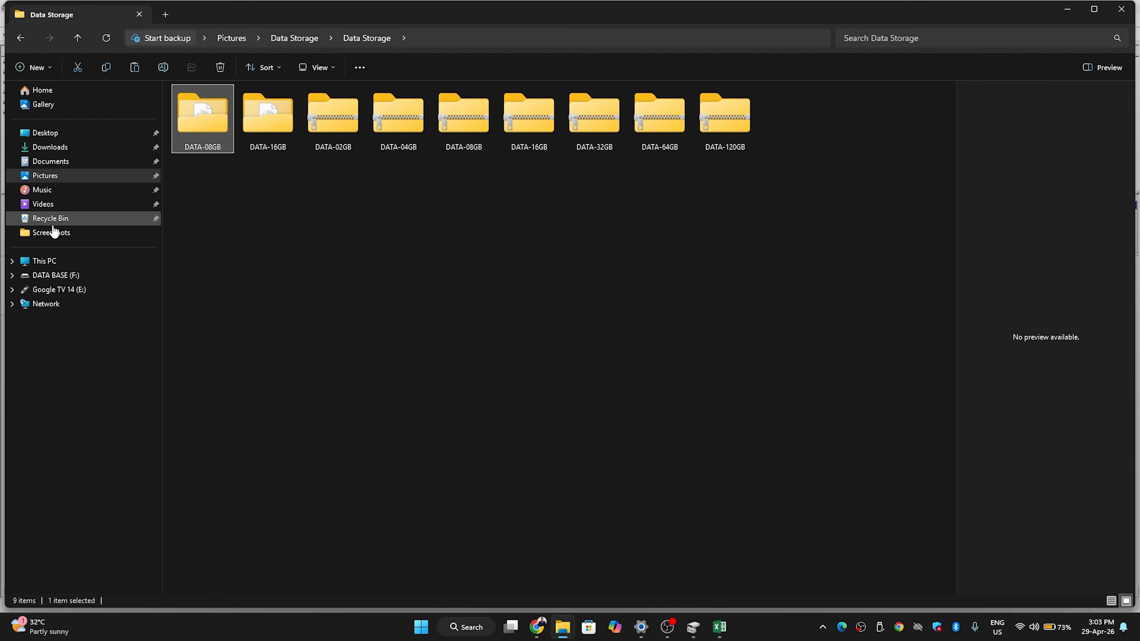
pyautogui.click(44, 261)
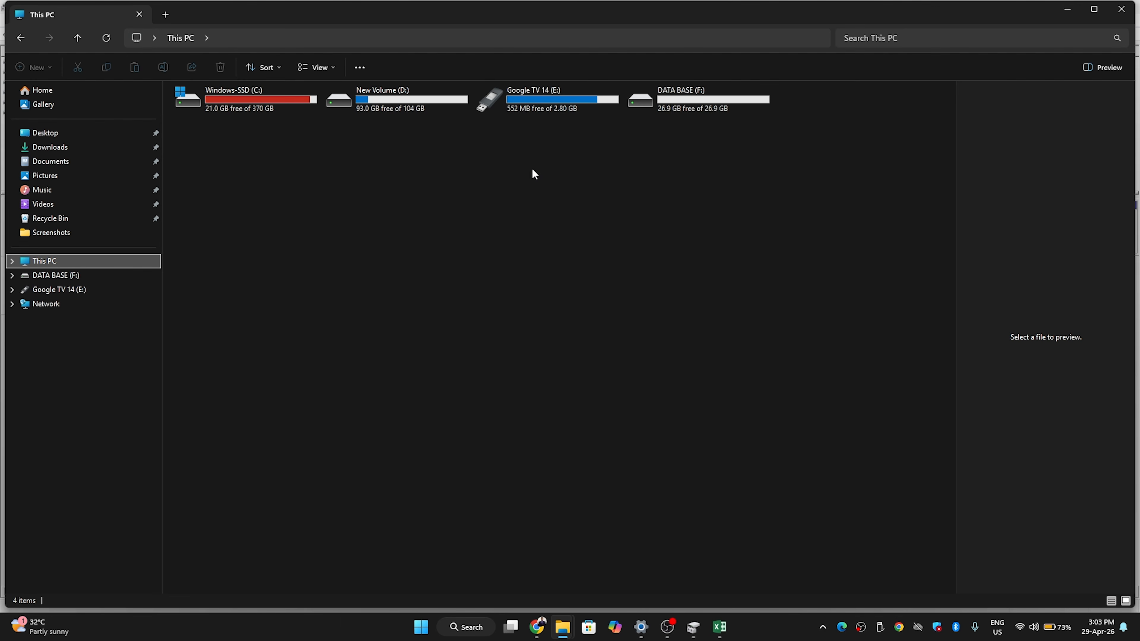
pyautogui.doubleClick(662, 94)
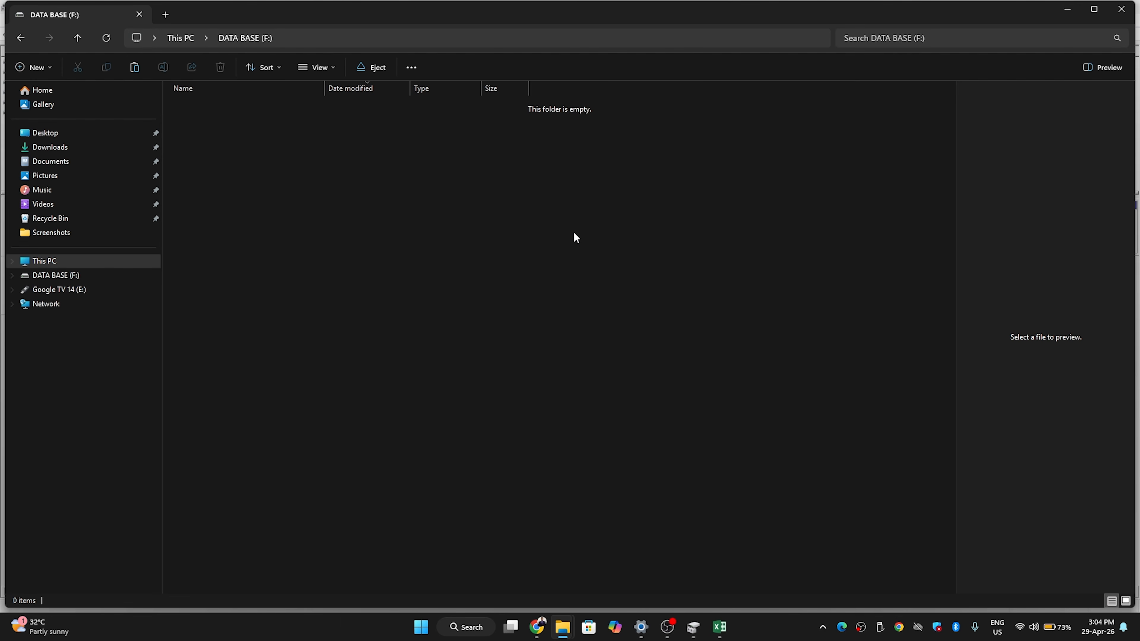
pyautogui.hotkey('ctrl', 'v')
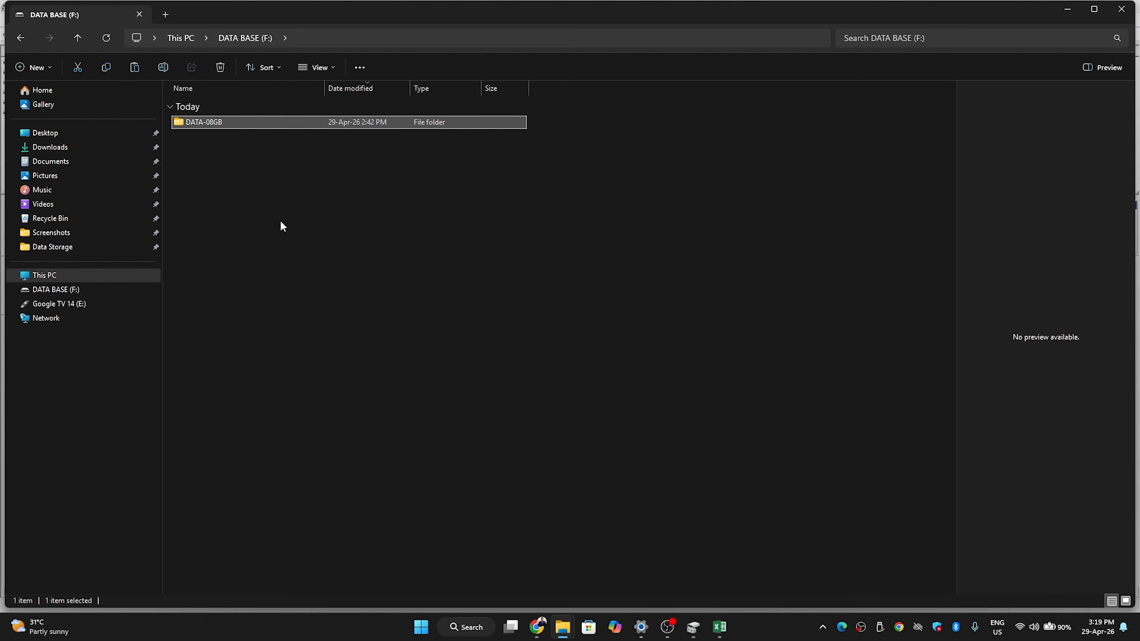
# - Copy the system.sfs file from the Google TV 14 (E:) drive to the DATA BASE (F:) drive, then return to This PC
pyautogui.click(39, 178)
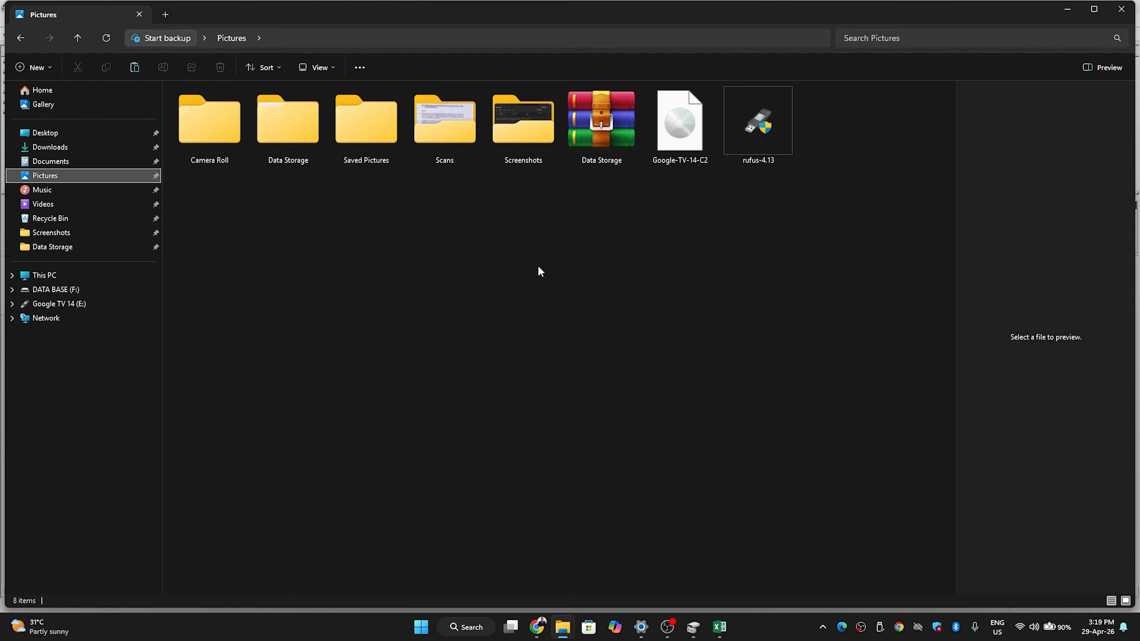
pyautogui.click(66, 273)
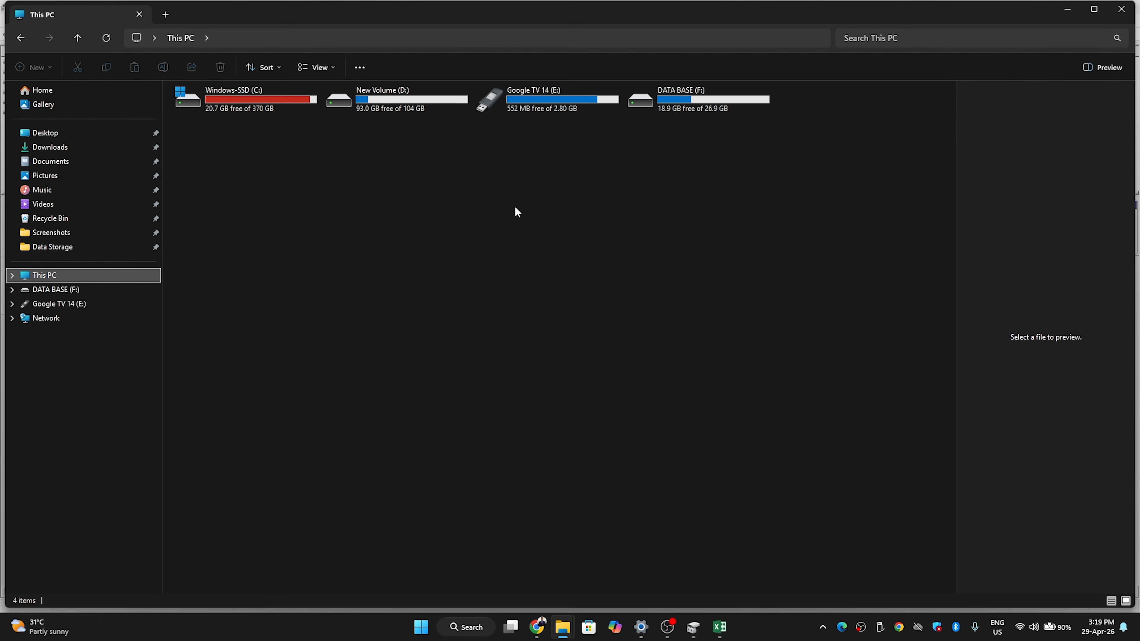
pyautogui.doubleClick(530, 102)
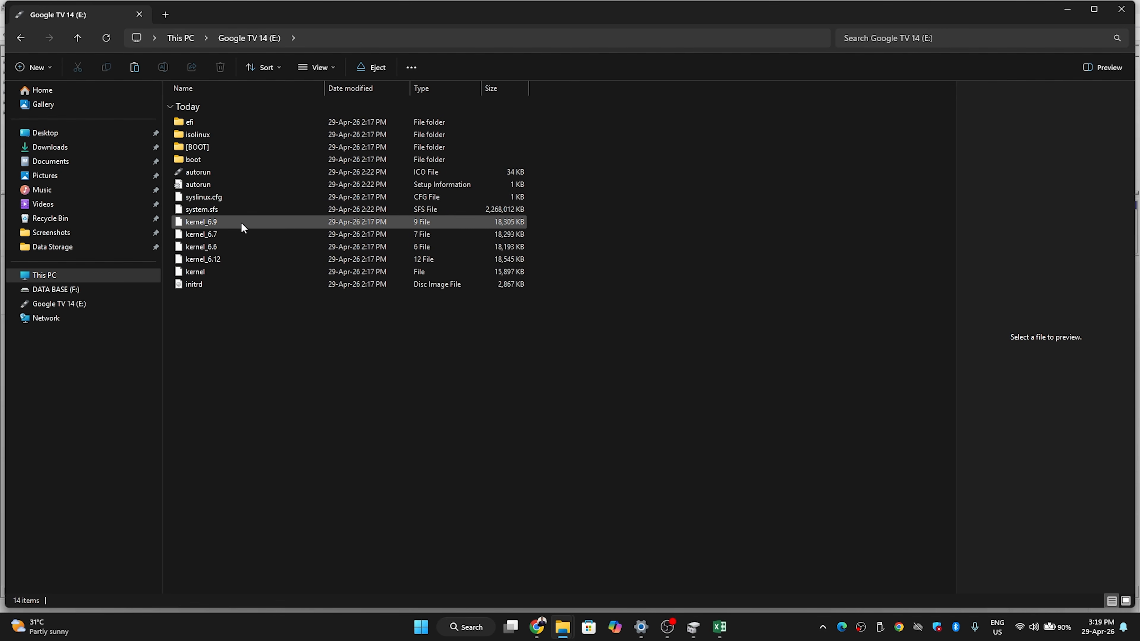
pyautogui.click(206, 210)
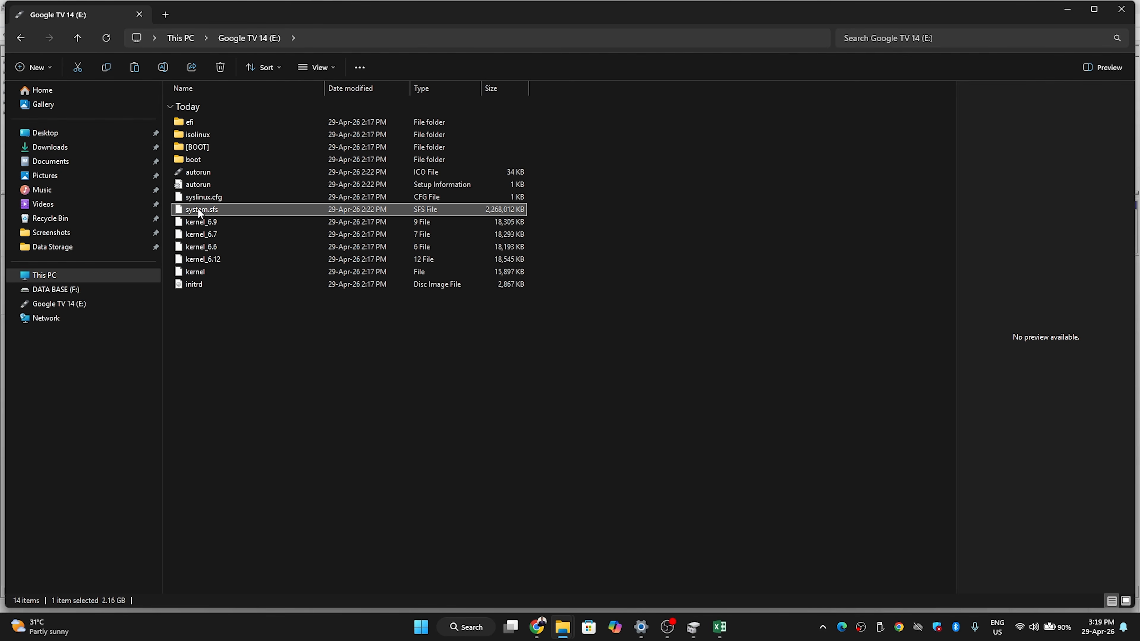
pyautogui.rightClick(198, 207)
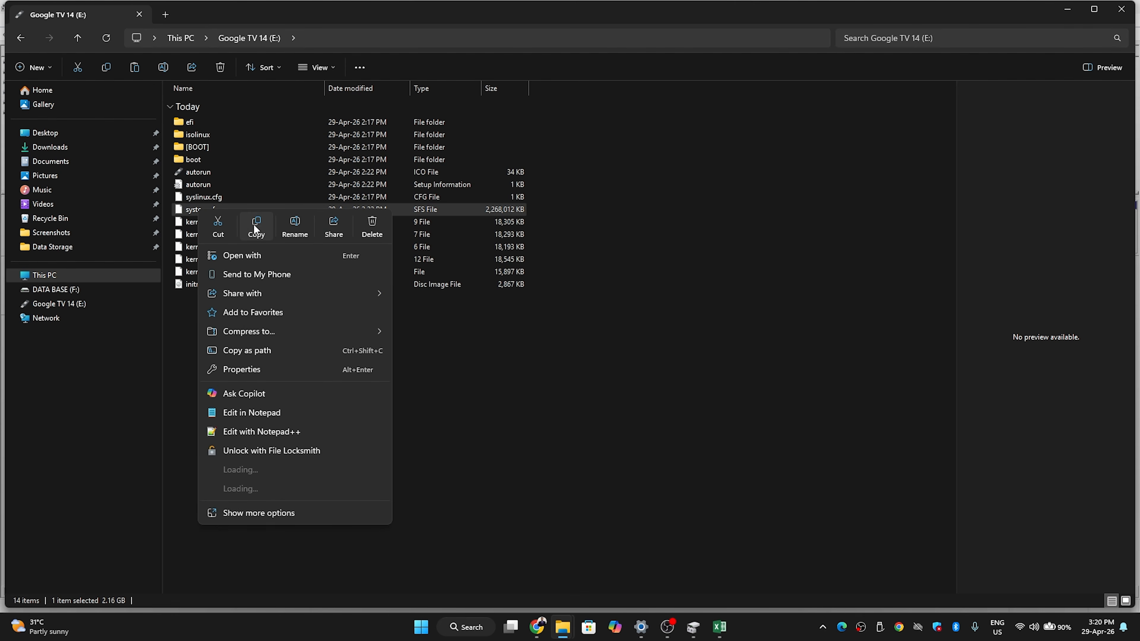
pyautogui.click(253, 223)
pyautogui.click(44, 275)
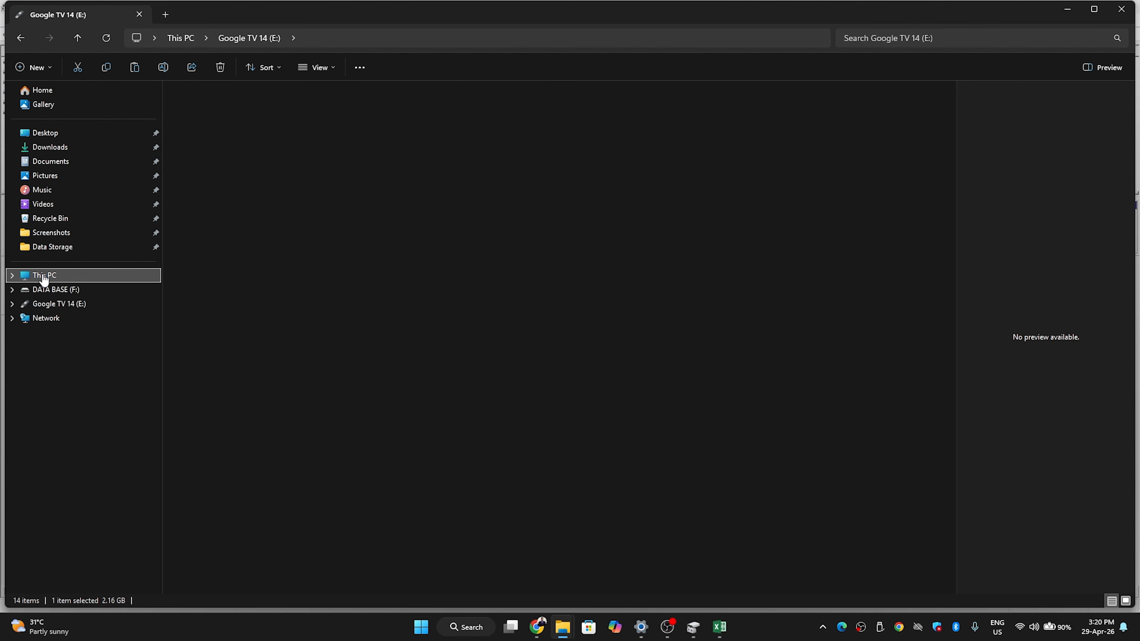
pyautogui.doubleClick(672, 98)
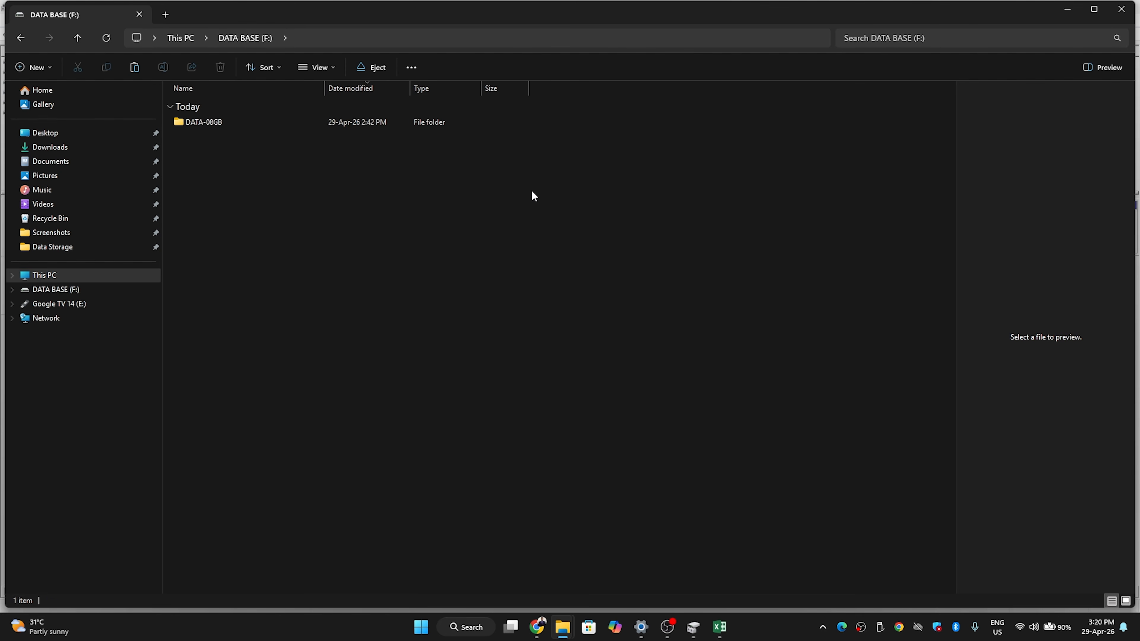
pyautogui.hotkey('ctrl', 'v')
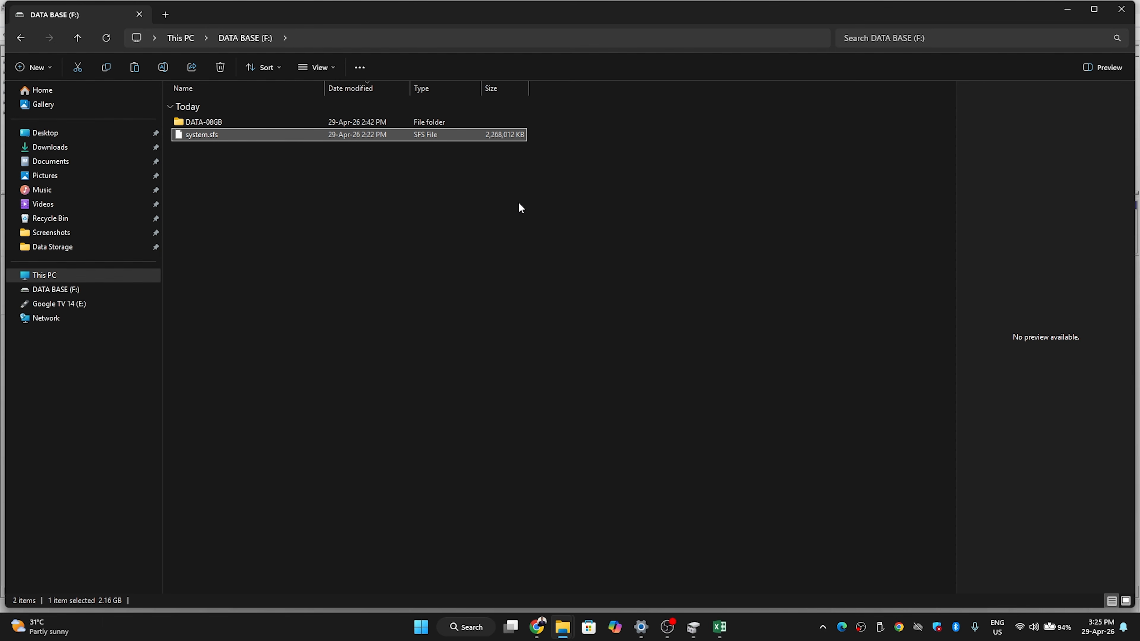
pyautogui.click(31, 275)
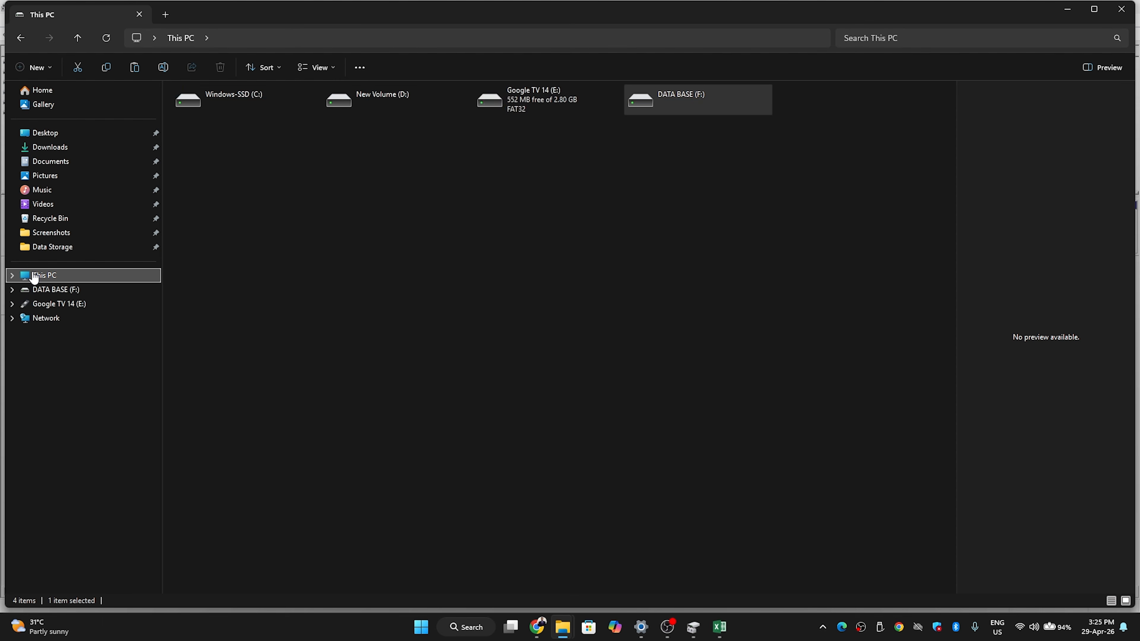